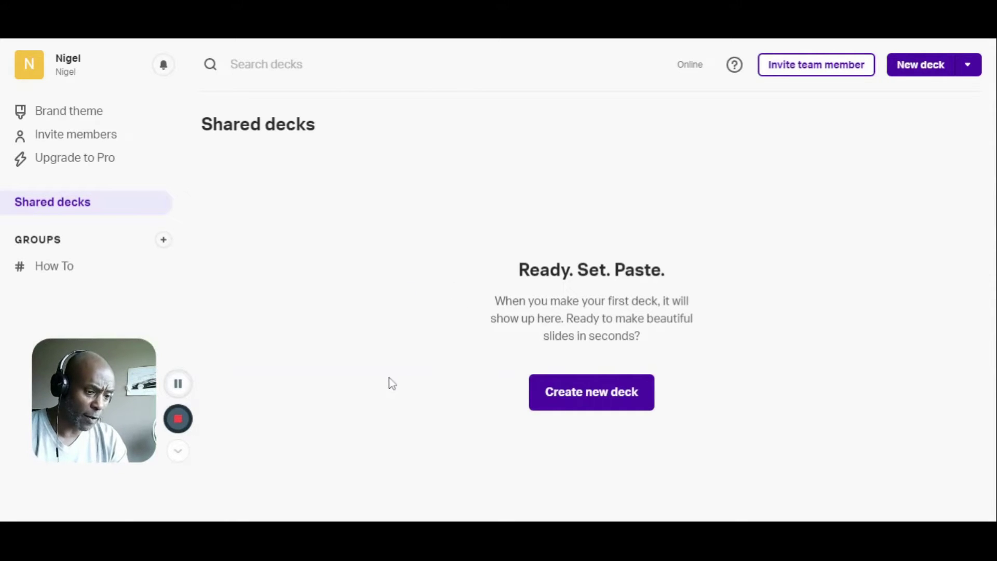
# Look through the Marketing starter decks and create a new deck from Empty Deck.
pyautogui.click(563, 403)
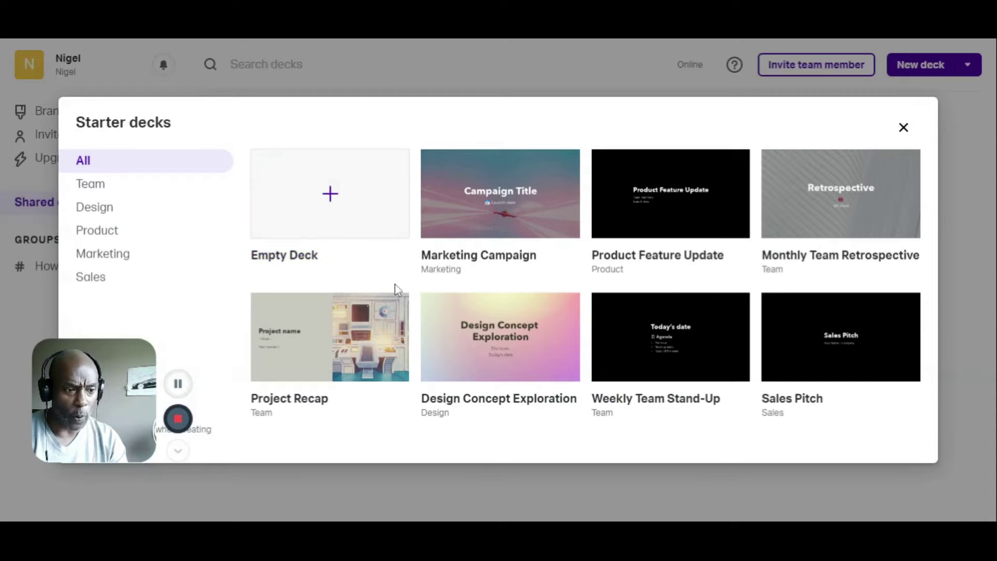
pyautogui.click(111, 259)
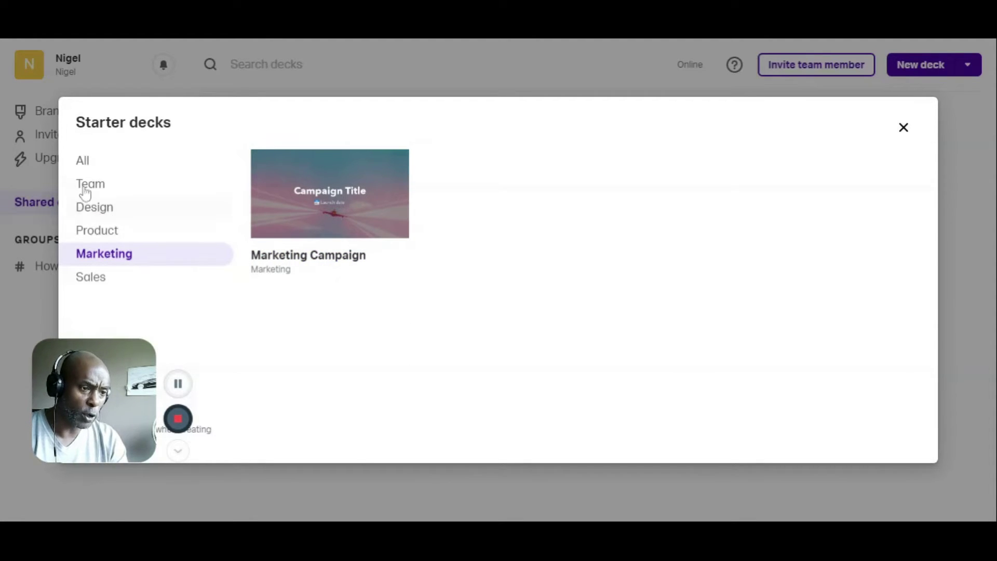
pyautogui.click(85, 168)
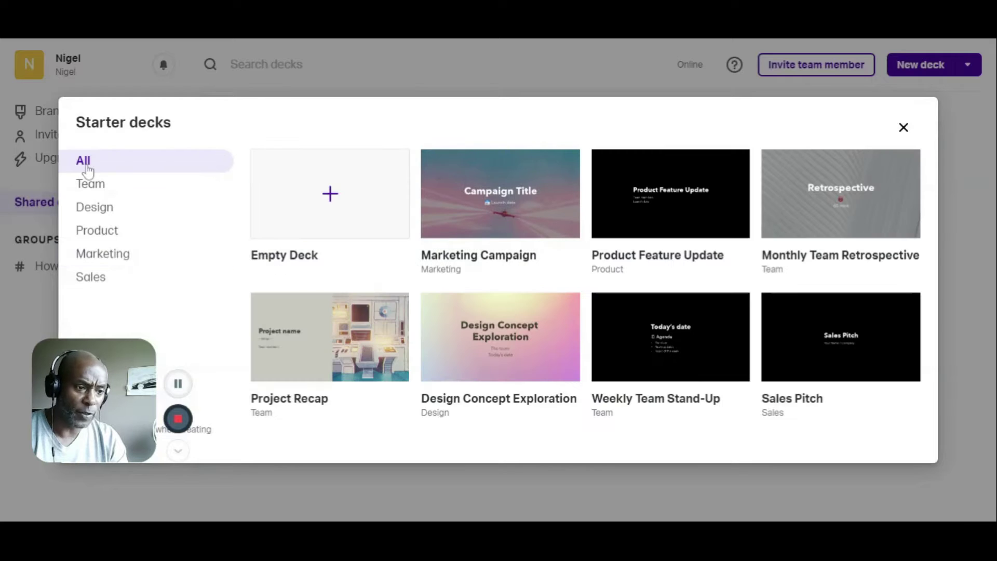
pyautogui.click(331, 210)
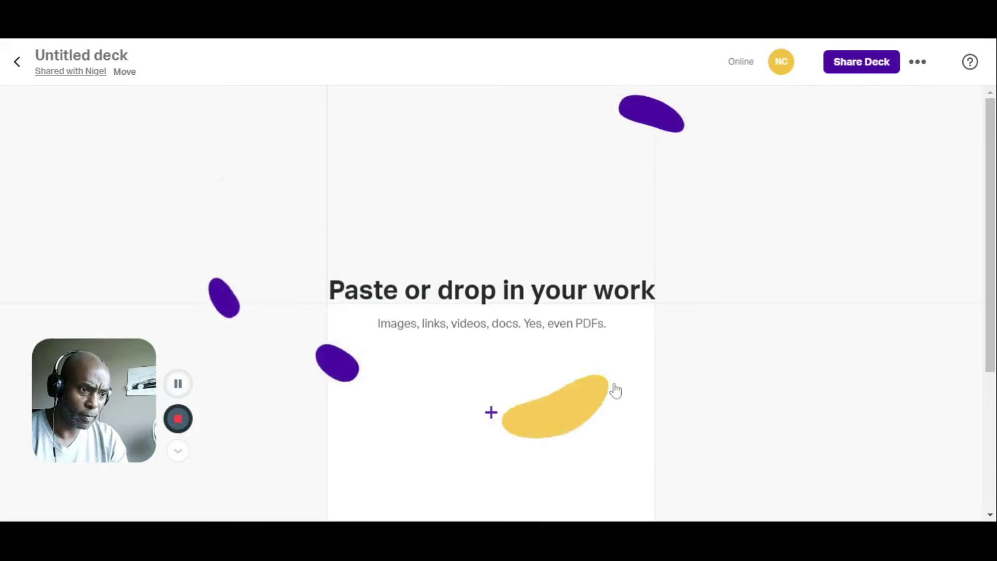
# Start the first slide and write the title "How To Use Paste To Create Presentations On The Fly".
pyautogui.click(493, 421)
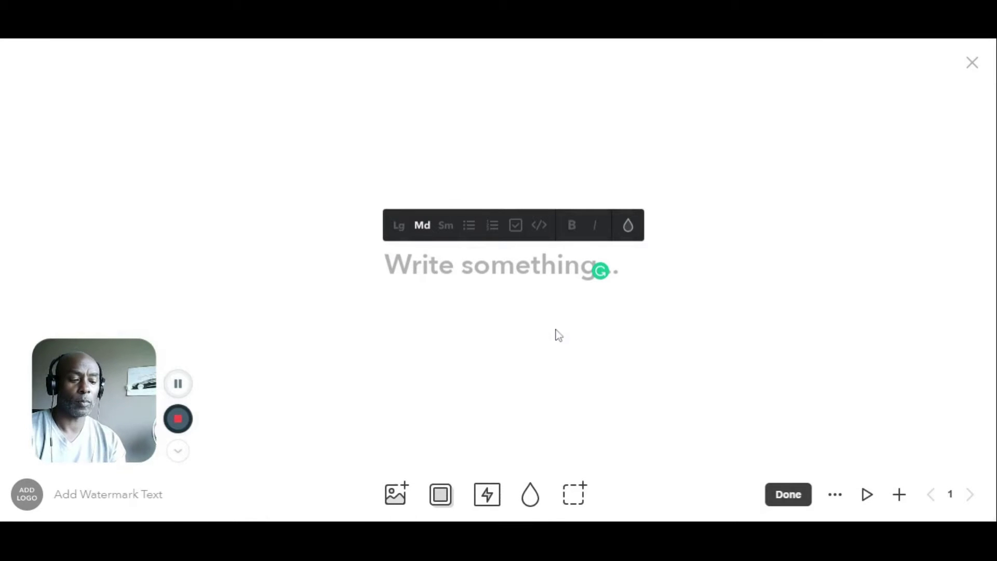
pyautogui.write('How To Us')
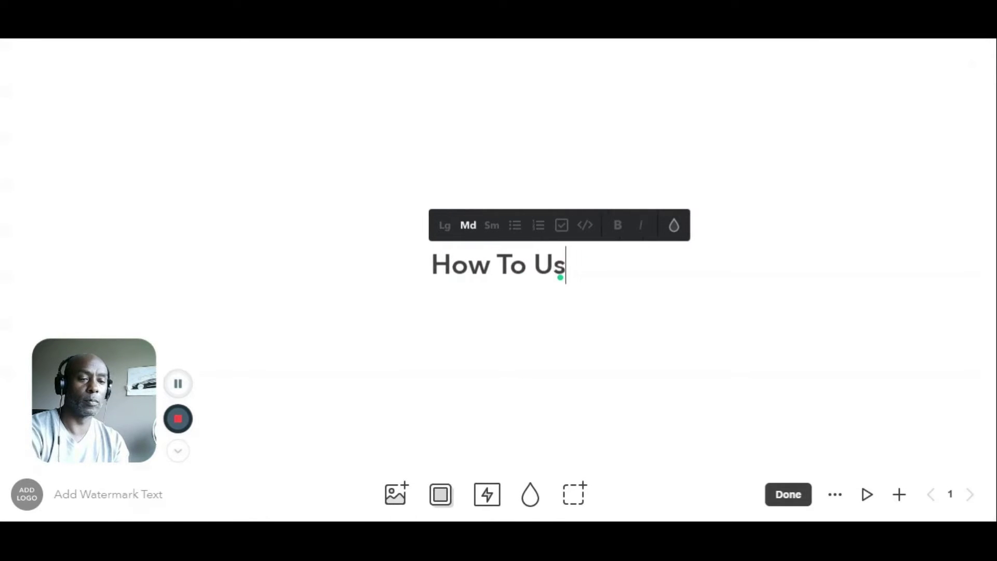
pyautogui.write('e Past T')
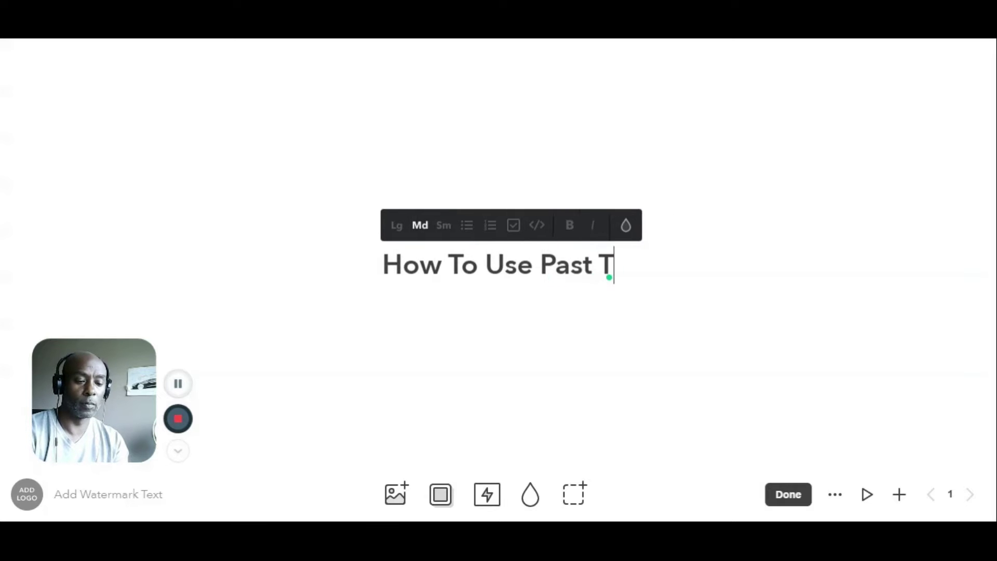
pyautogui.press('BackSpace')
pyautogui.press('BackSpace')
pyautogui.write('e')
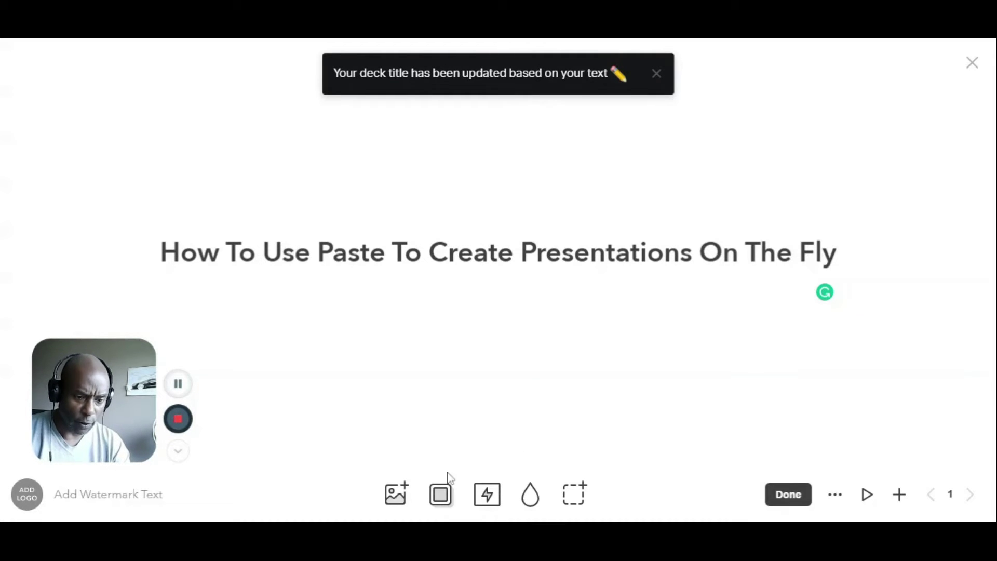
# Try the Laptop frame and other frame styles on the title slide, and return the frame to None.
pyautogui.click(440, 502)
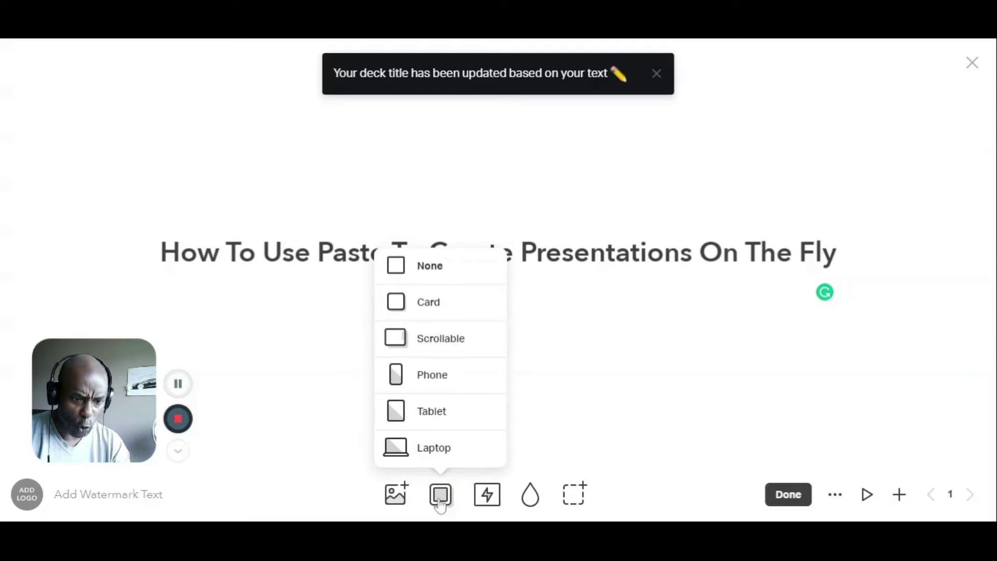
pyautogui.click(437, 450)
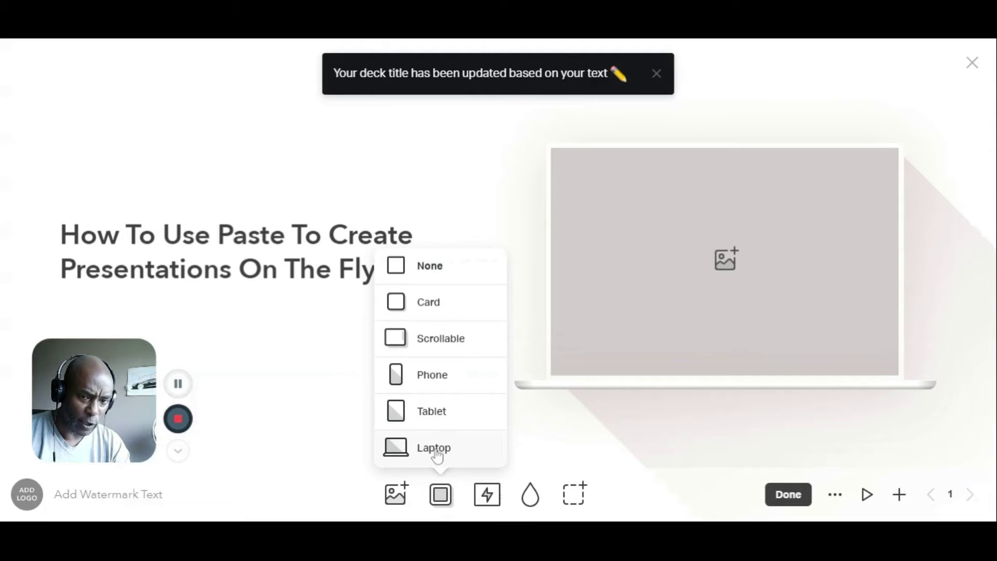
pyautogui.click(439, 419)
pyautogui.click(440, 399)
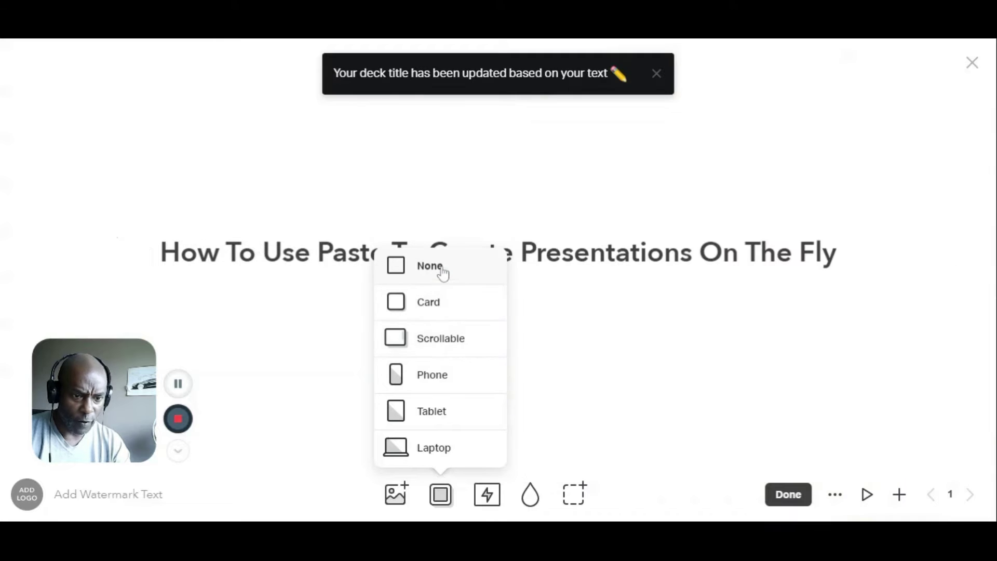
pyautogui.click(442, 270)
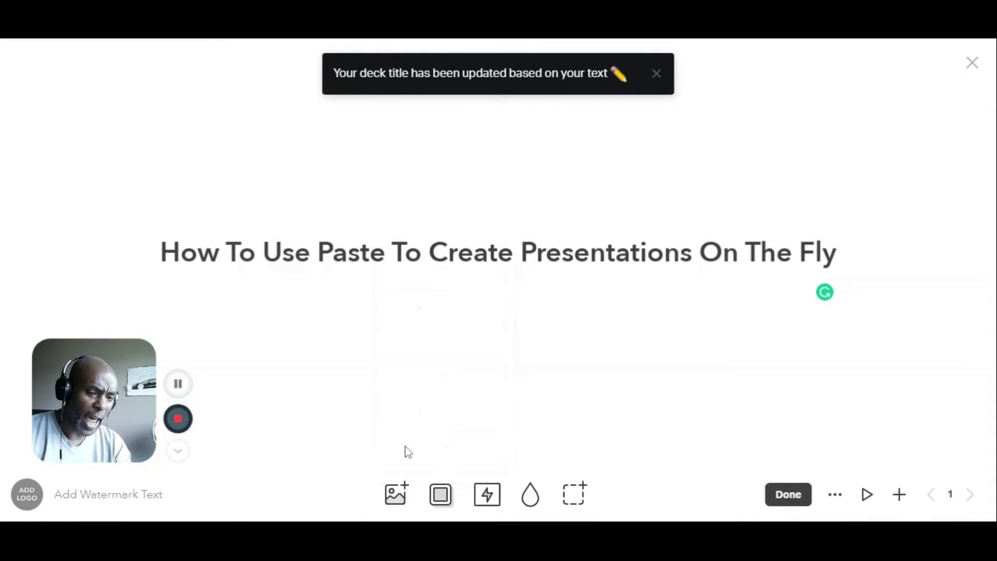
# Search the image library for "fly" and insert the photo of a black fly on a white background.
pyautogui.click(397, 500)
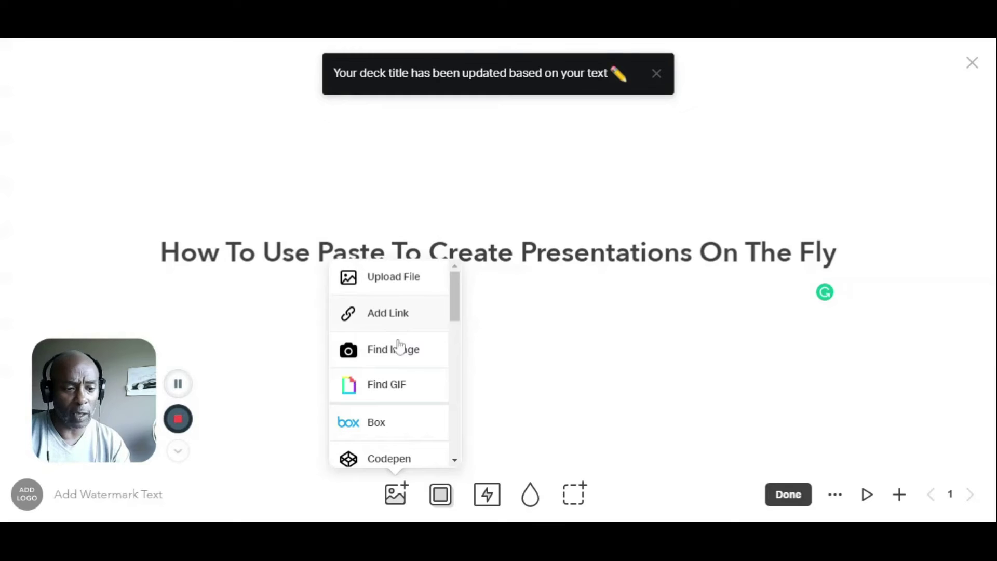
pyautogui.click(400, 355)
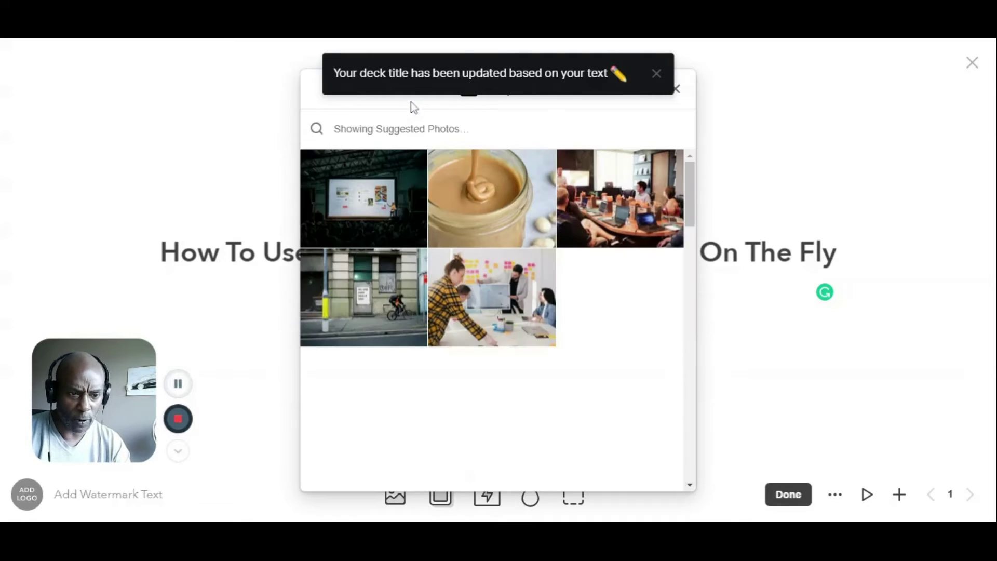
pyautogui.click(405, 129)
pyautogui.write('f')
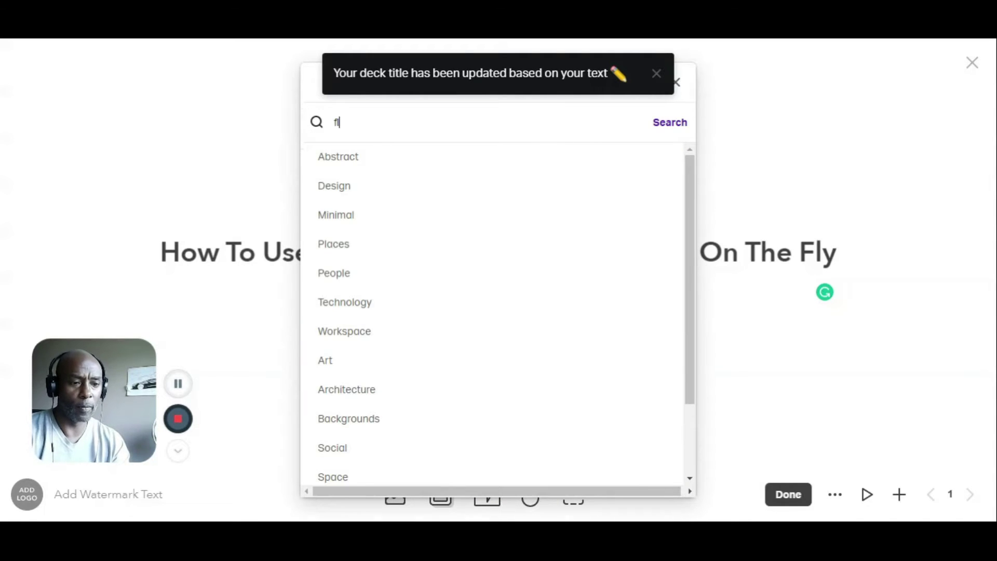
pyautogui.write('ly')
pyautogui.press('Return')
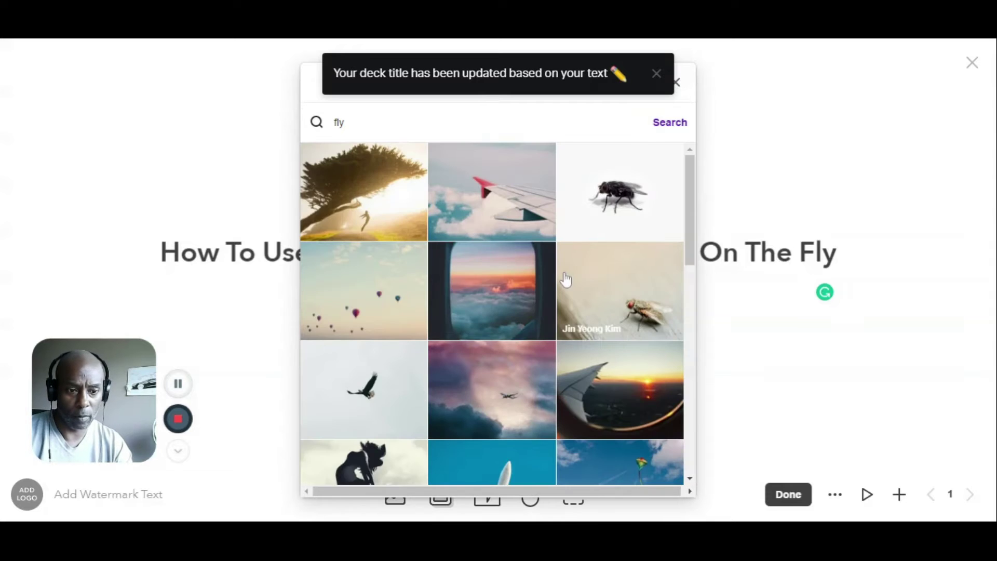
pyautogui.click(609, 212)
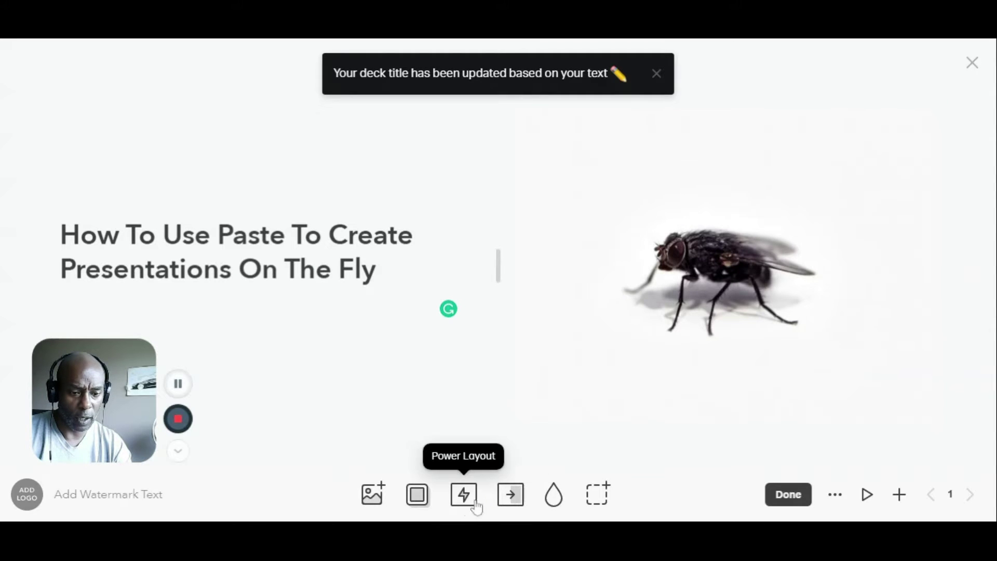
# Try the Behind, Left, Bottom and Top positions for the fly image, and set it back to Right.
pyautogui.click(509, 498)
pyautogui.click(507, 304)
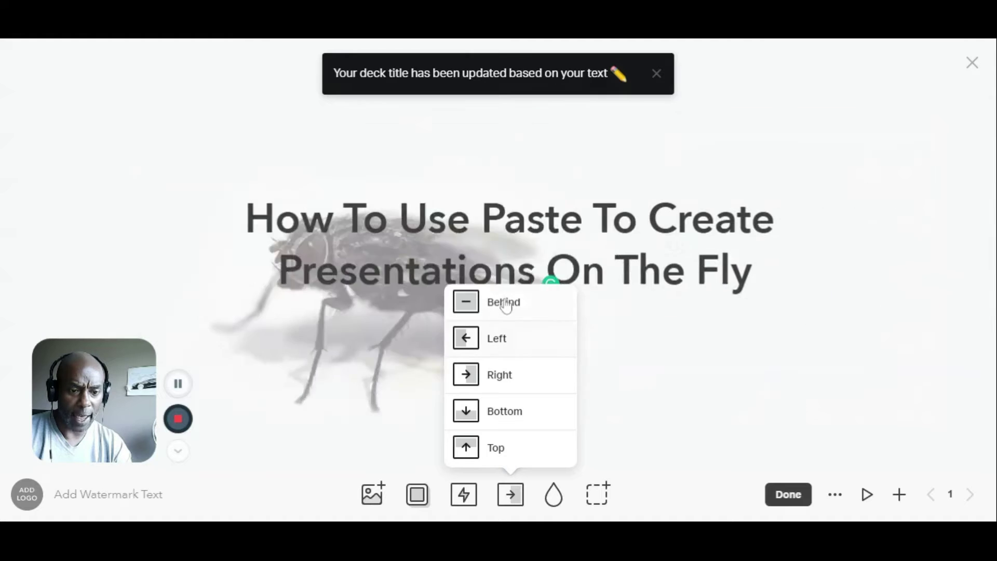
pyautogui.click(504, 339)
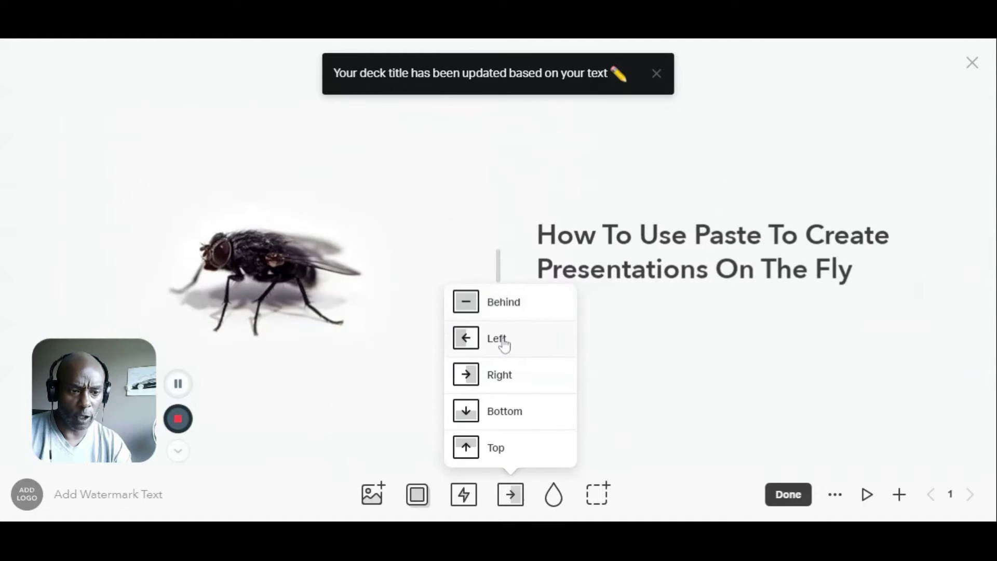
pyautogui.click(501, 375)
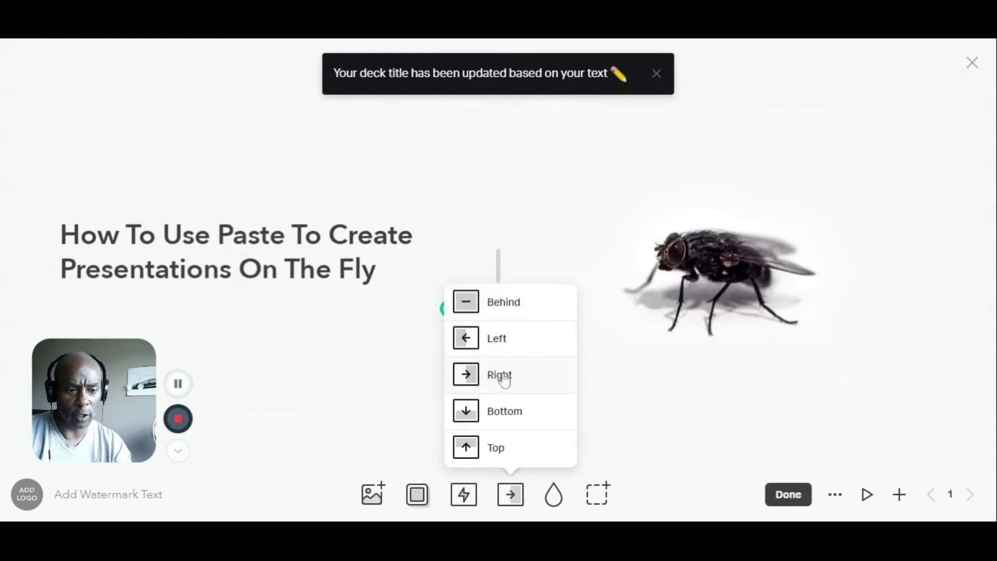
pyautogui.click(502, 411)
pyautogui.click(502, 447)
pyautogui.click(506, 411)
pyautogui.click(509, 377)
pyautogui.click(512, 385)
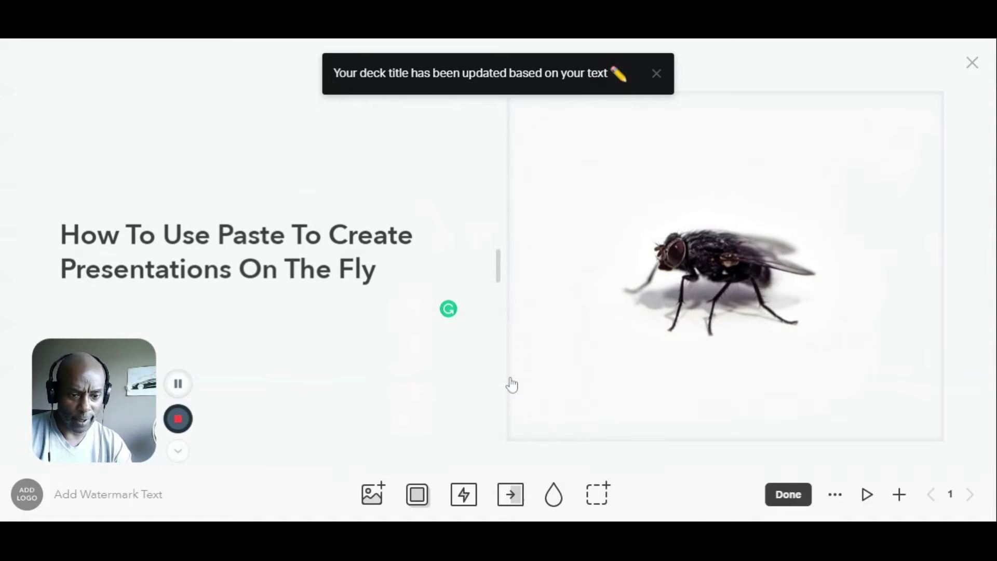
# Try the Multi, Compare, Intro, Show and Tell power layouts on the title slide.
pyautogui.click(464, 501)
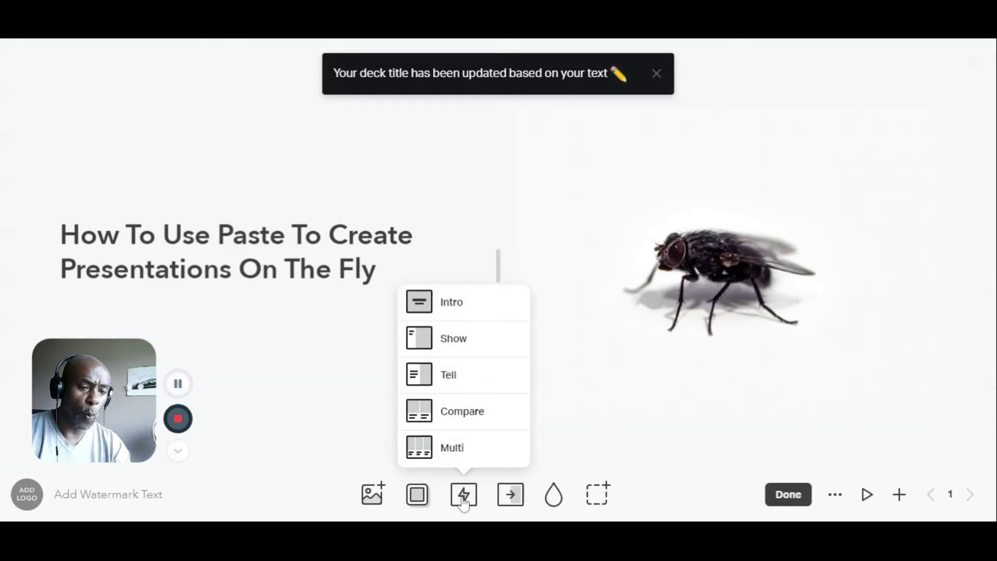
pyautogui.click(454, 453)
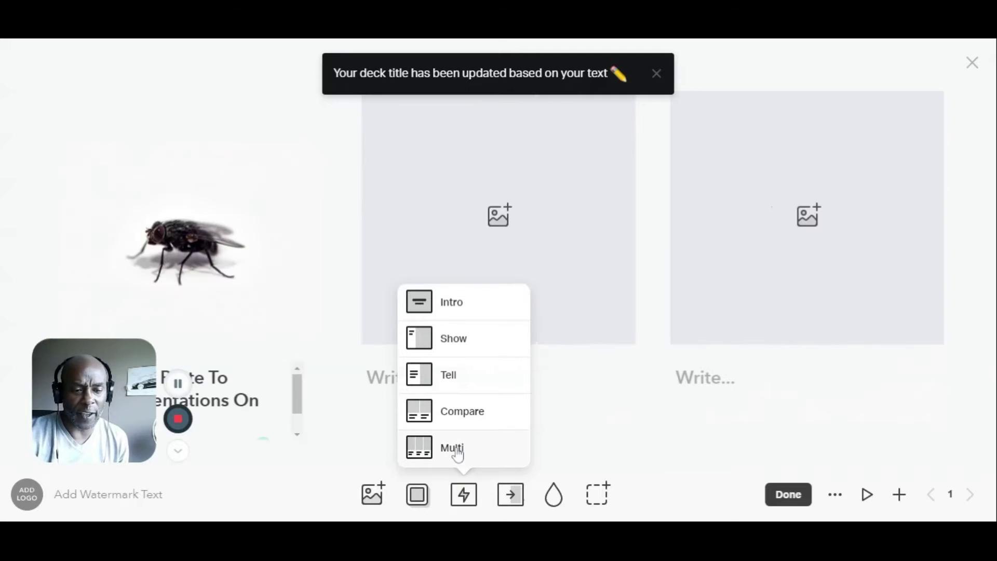
pyautogui.click(453, 418)
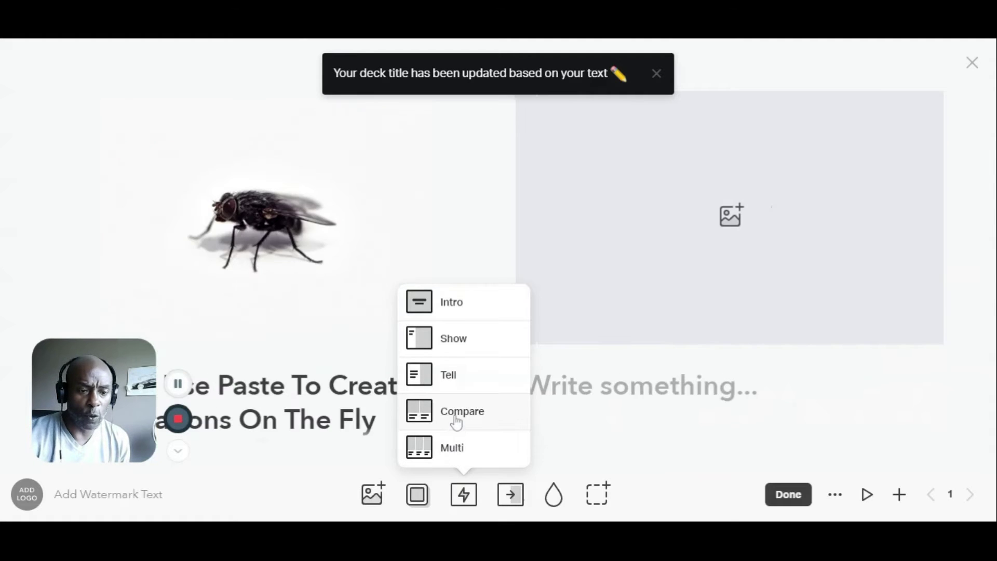
pyautogui.click(464, 305)
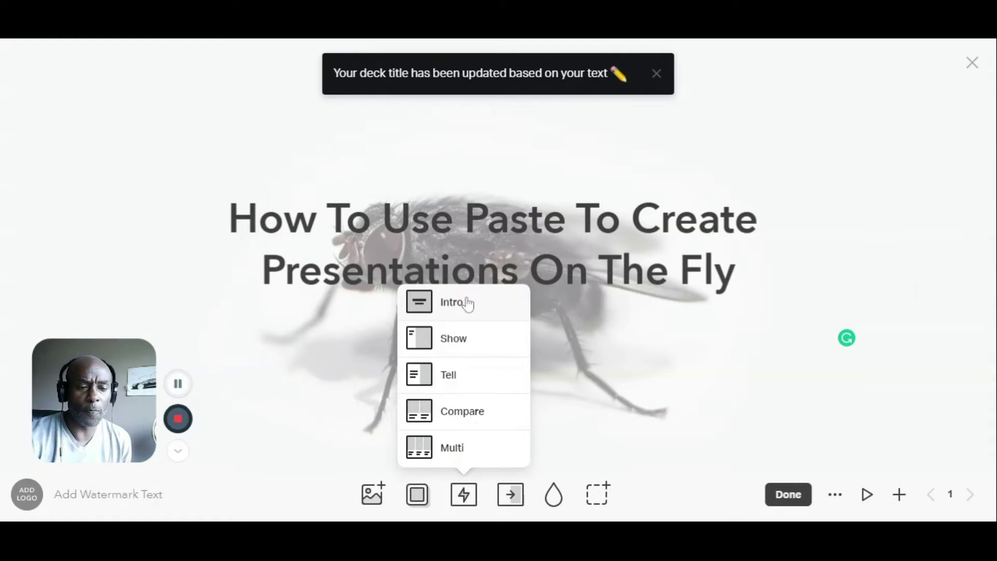
pyautogui.click(456, 340)
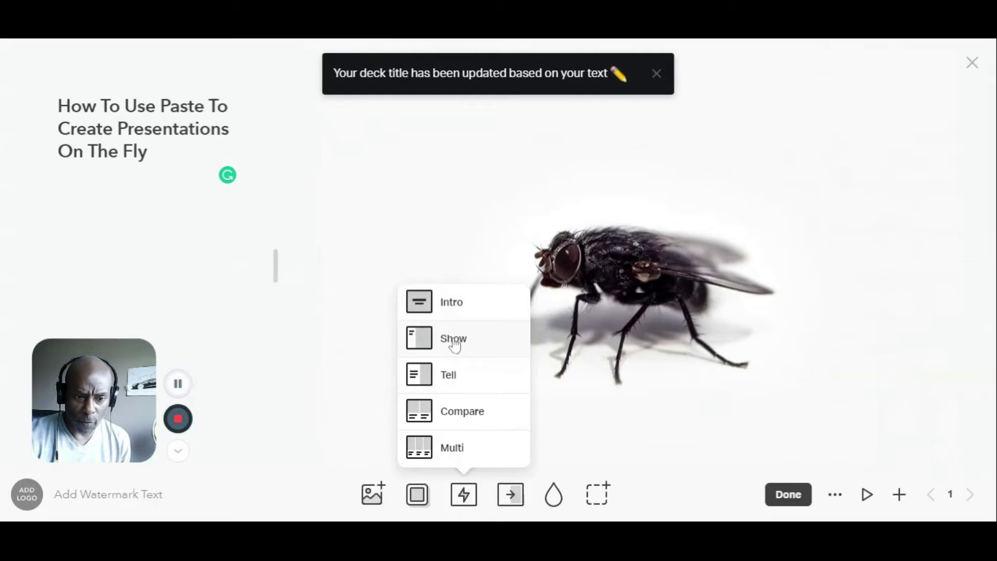
pyautogui.click(450, 377)
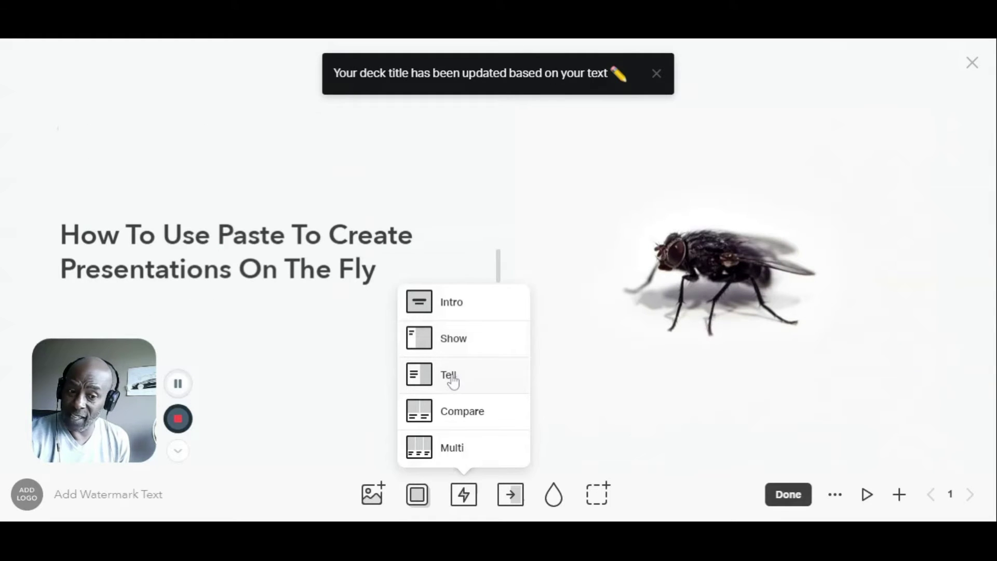
pyautogui.click(461, 419)
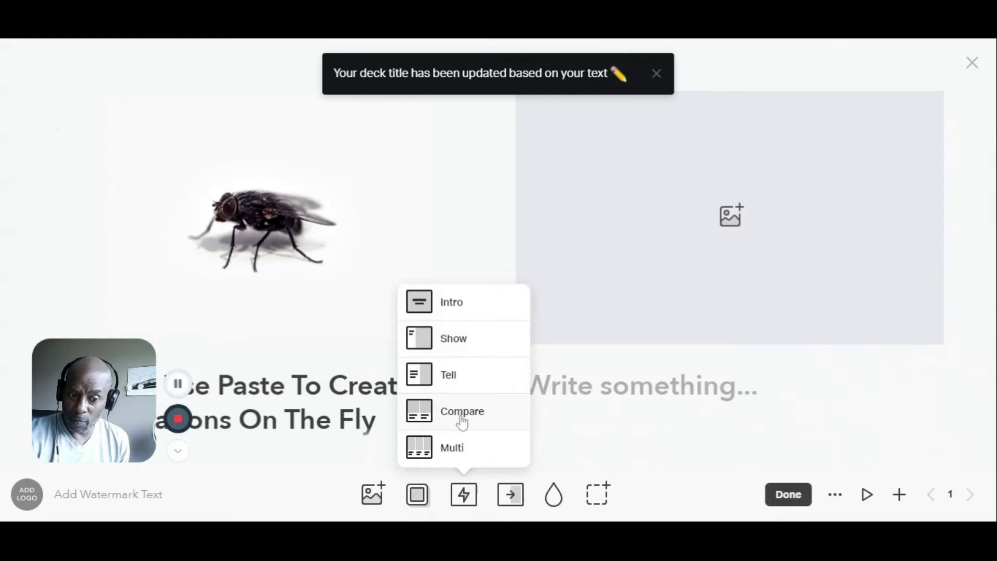
pyautogui.click(462, 456)
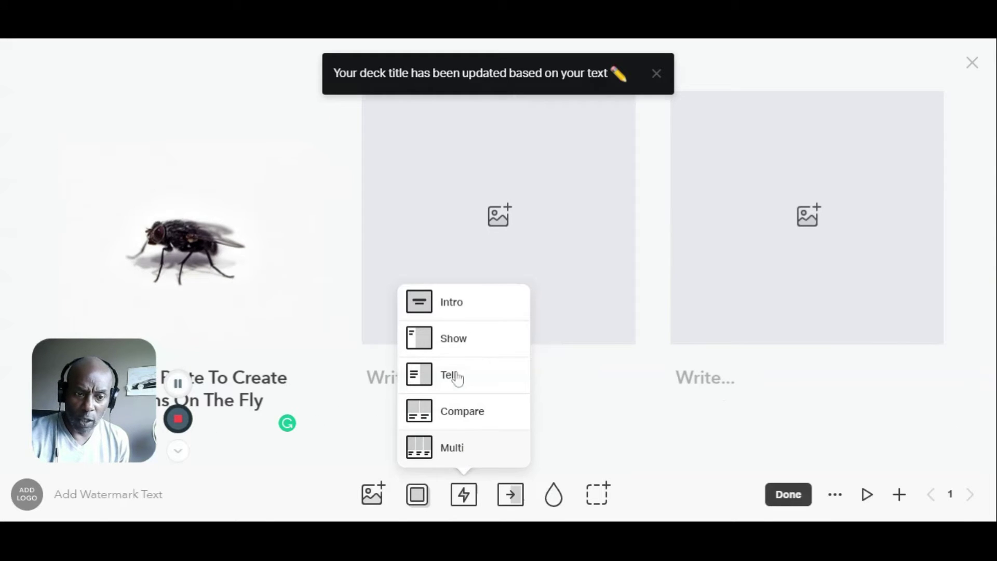
# Apply the Show power layout and widen the title area by moving the divider toward the slide's centre.
pyautogui.click(458, 310)
pyautogui.click(447, 343)
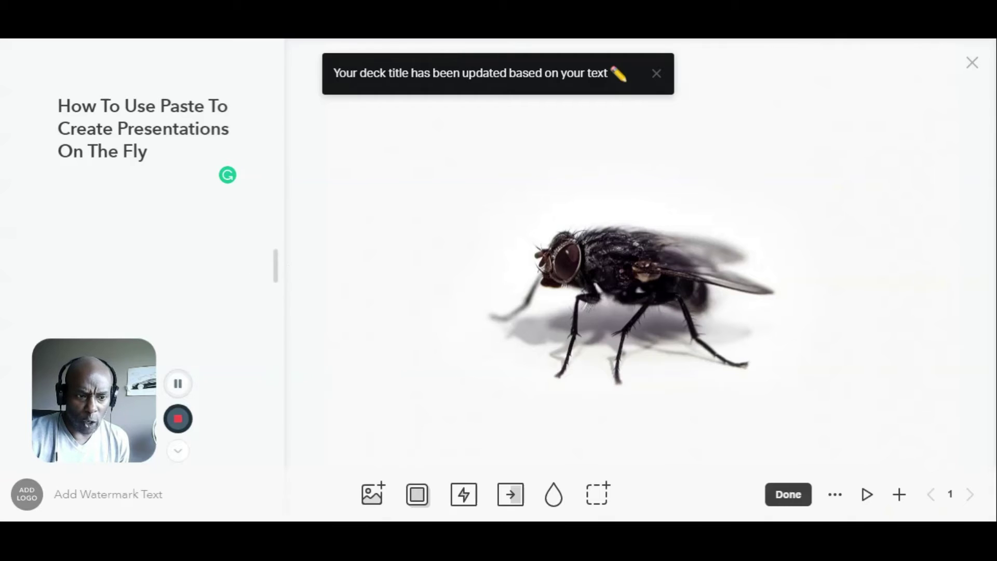
pyautogui.moveTo(275, 266); pyautogui.dragTo(425, 268)
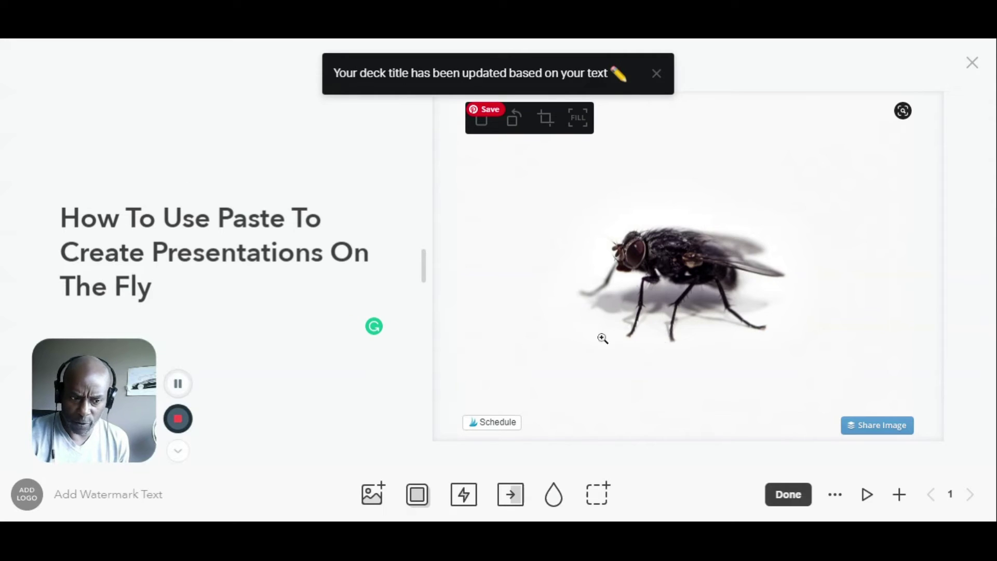
pyautogui.click(177, 384)
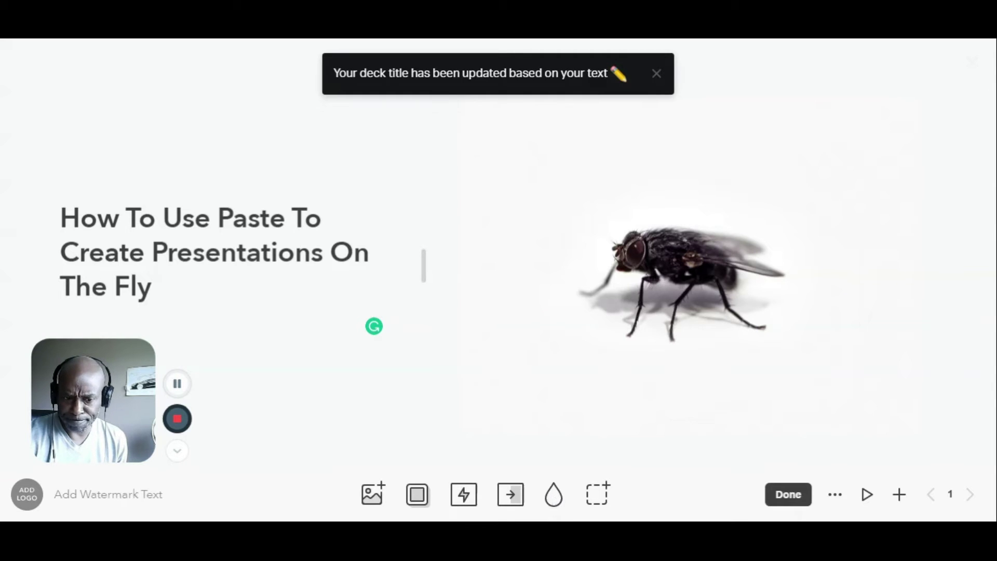
# Try dark blue as the slide's background colour and change it to the lighter blue.
pyautogui.click(554, 501)
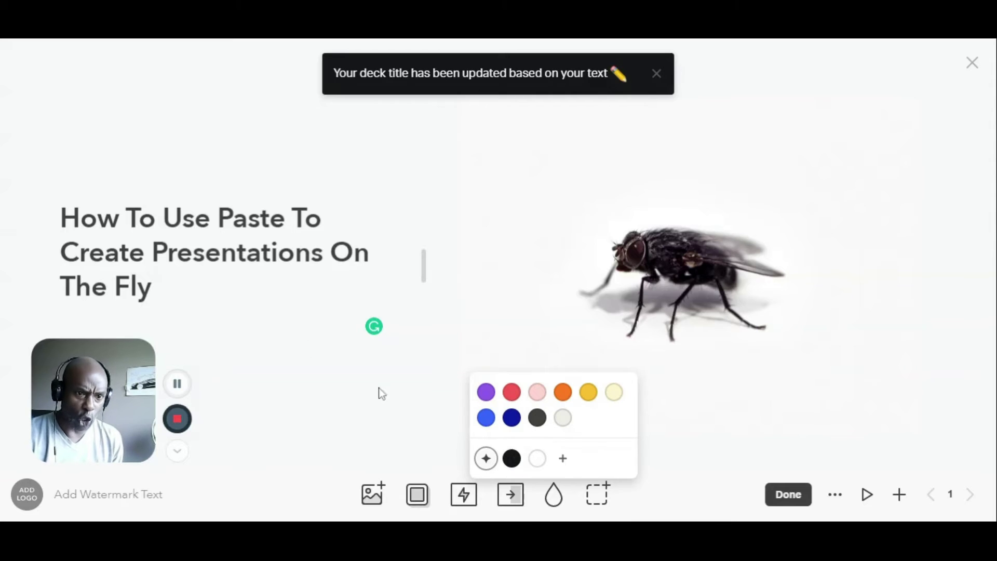
pyautogui.click(512, 419)
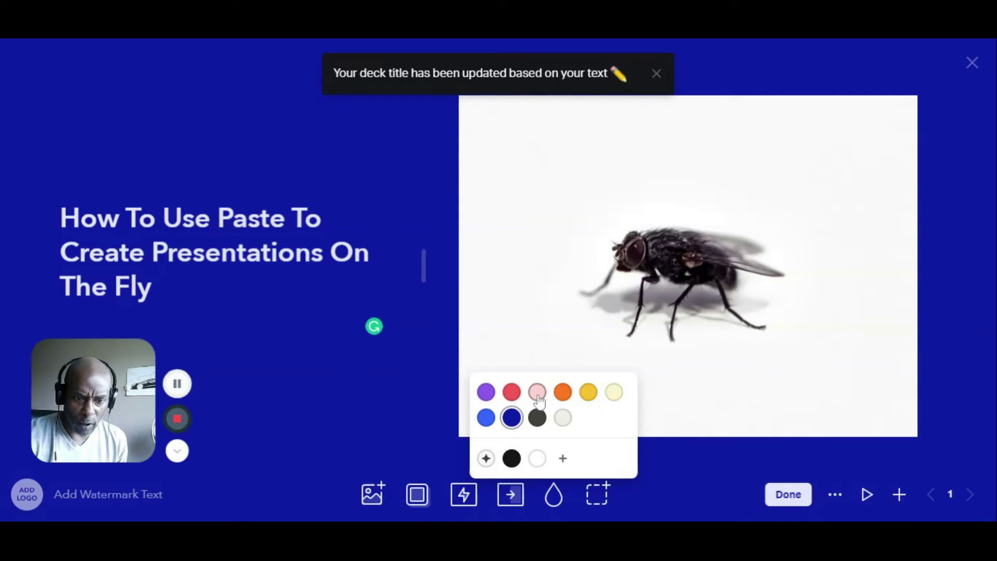
pyautogui.click(486, 419)
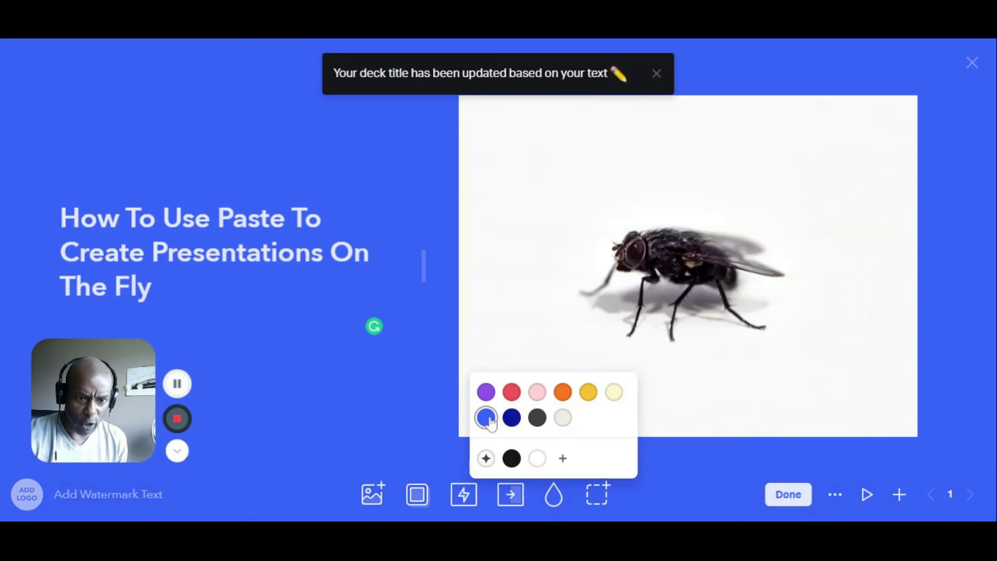
# Change the title slide's background colour to light grey.
pyautogui.click(563, 419)
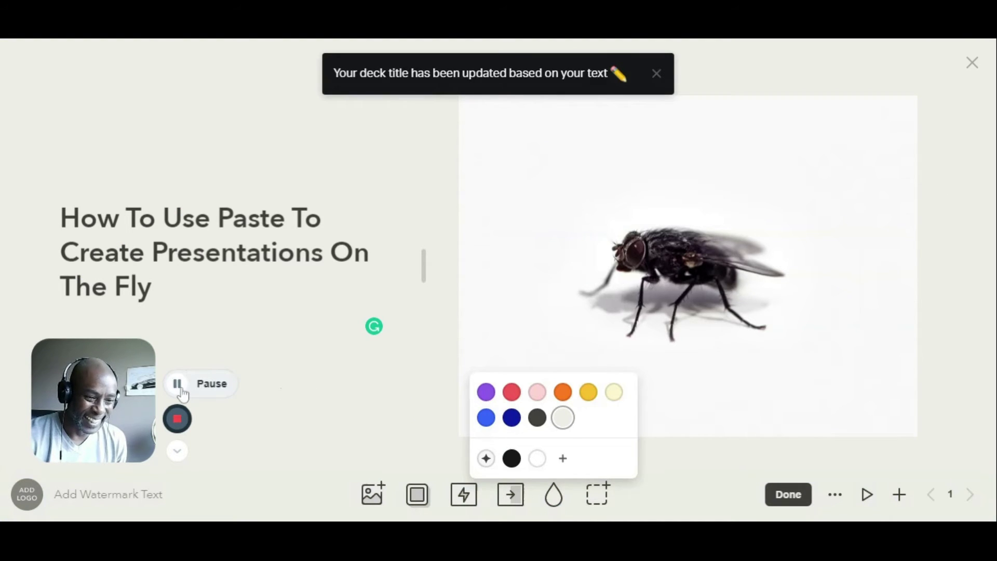
pyautogui.click(181, 389)
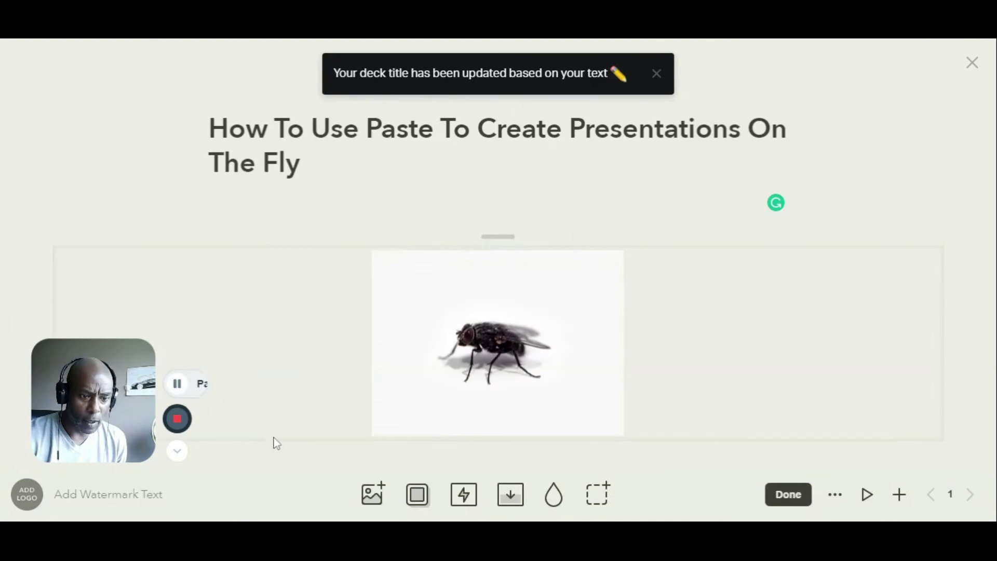
# Add a second column to the title slide, and delete that column and its contents.
pyautogui.click(596, 499)
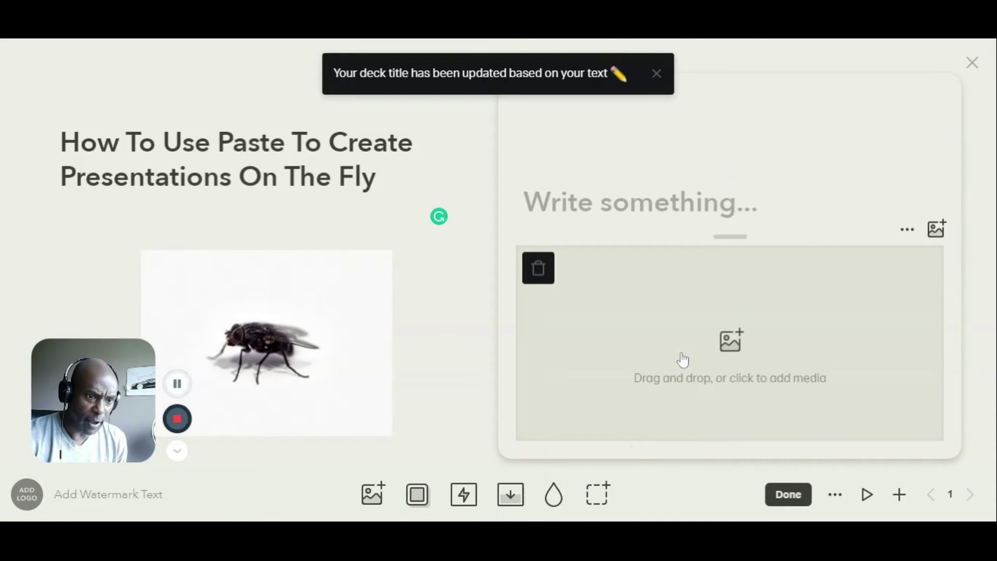
pyautogui.click(737, 352)
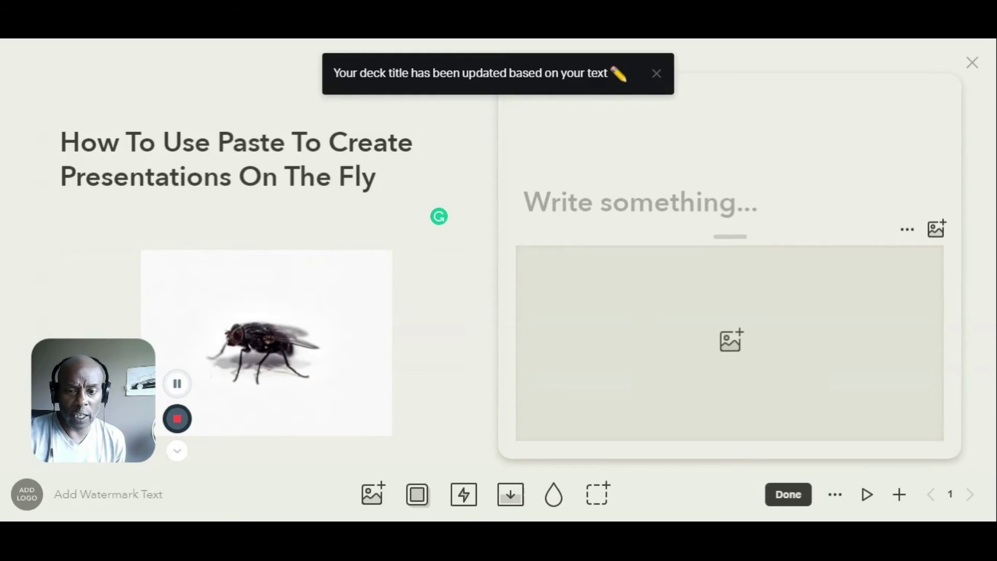
pyautogui.click(908, 232)
pyautogui.click(901, 200)
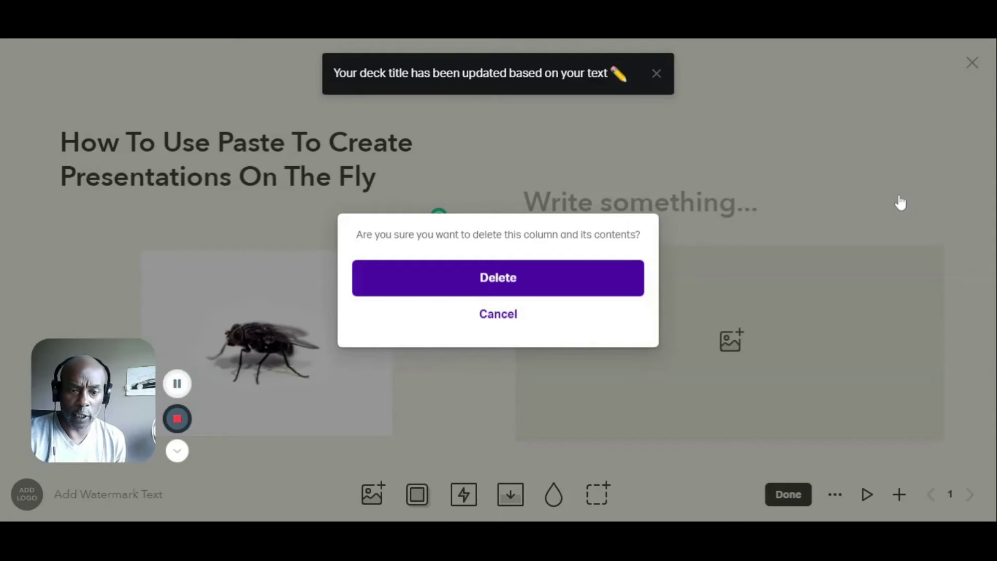
pyautogui.click(499, 279)
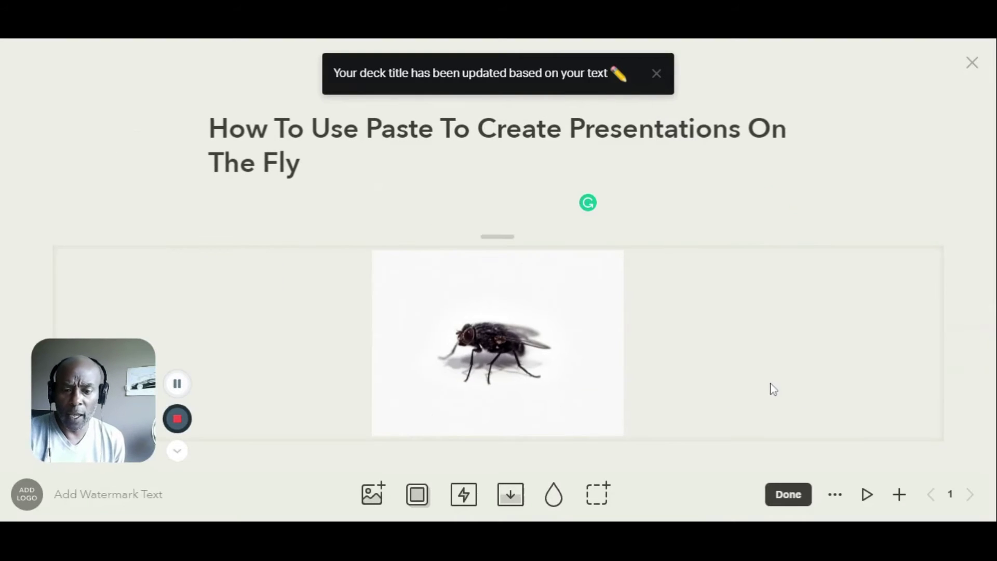
# Add a blank slide after the title slide, and duplicate the title slide.
pyautogui.click(899, 497)
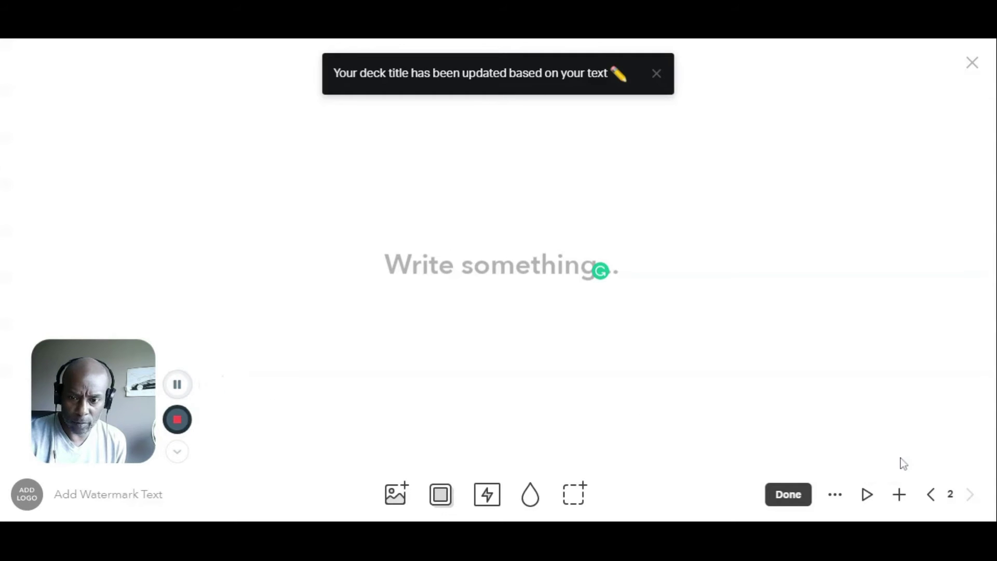
pyautogui.click(932, 497)
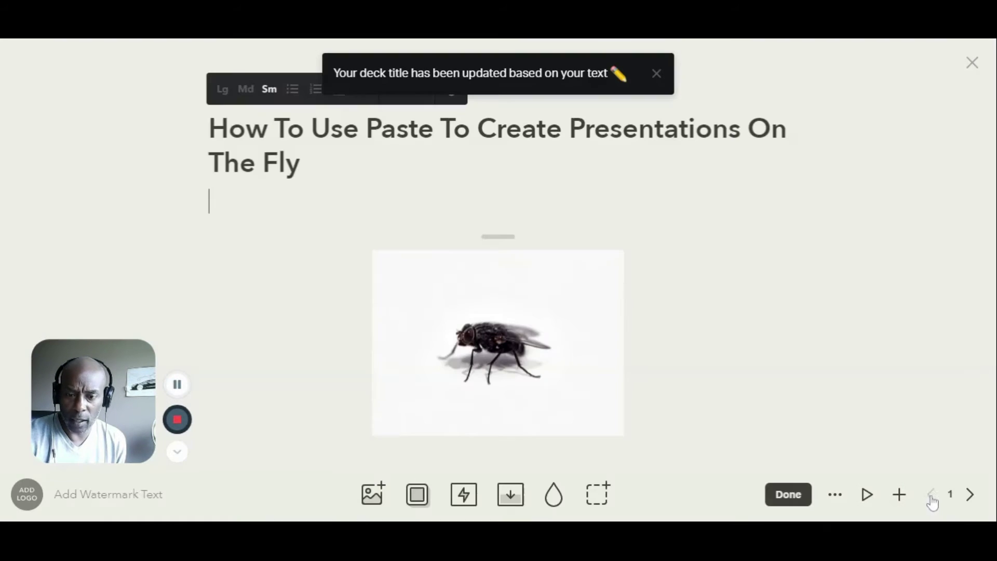
pyautogui.click(837, 496)
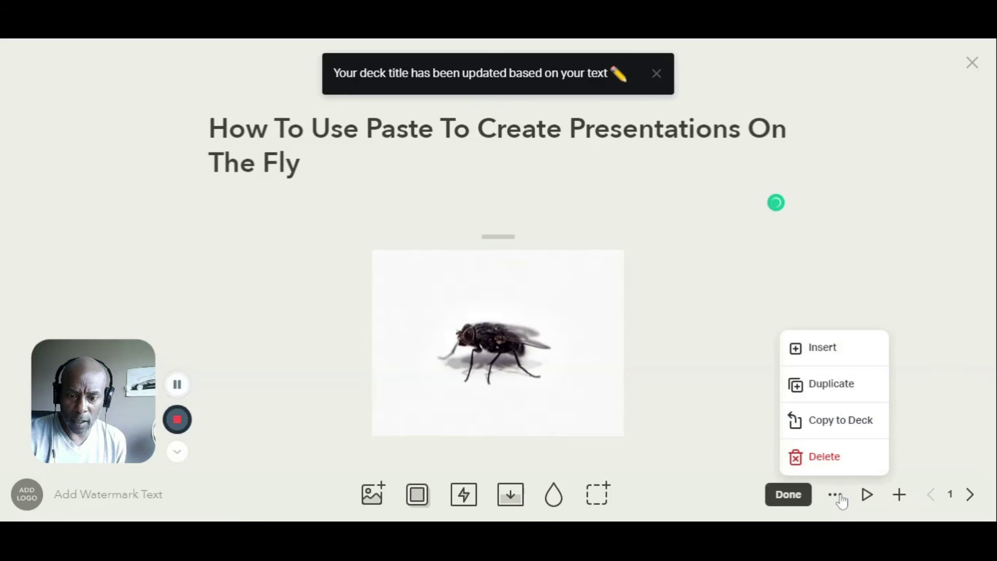
pyautogui.click(844, 396)
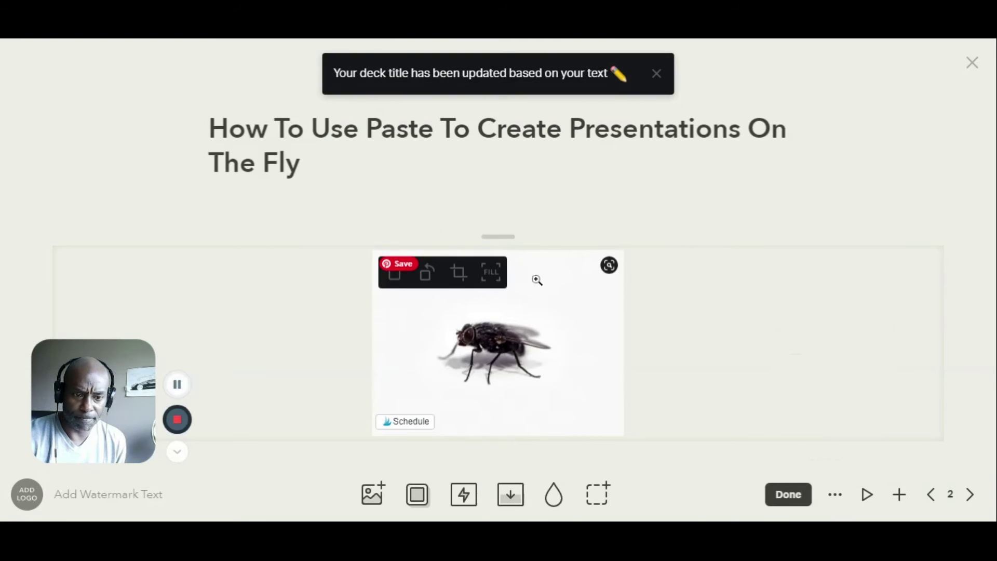
# Finish editing the slide and look at the PowerPoint export option for the deck.
pyautogui.click(798, 499)
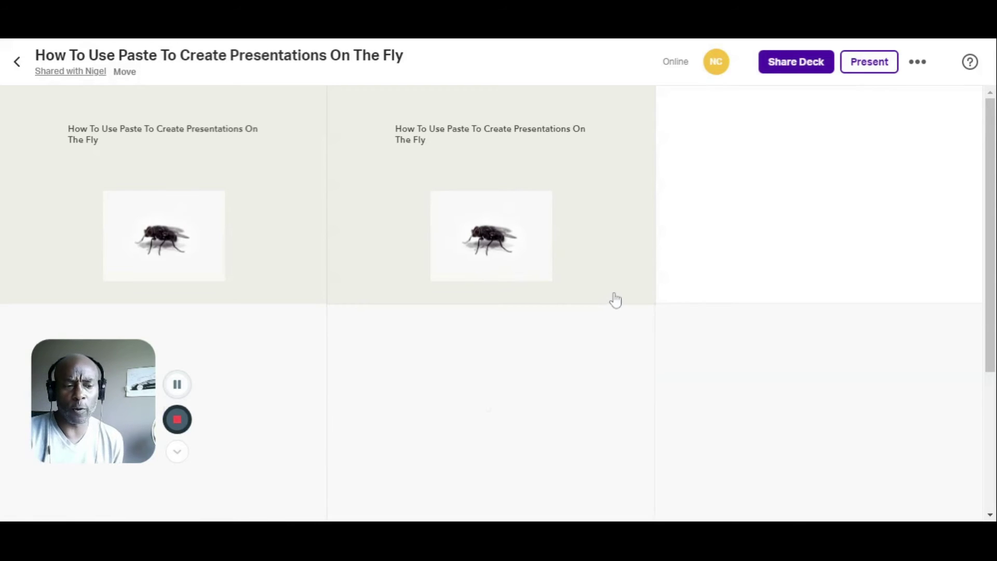
pyautogui.click(919, 63)
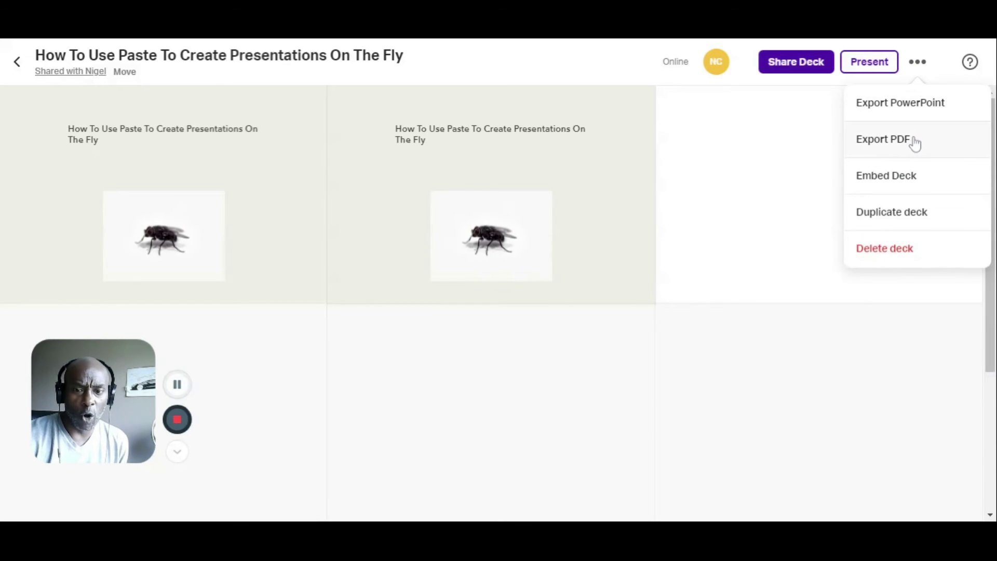
pyautogui.click(897, 106)
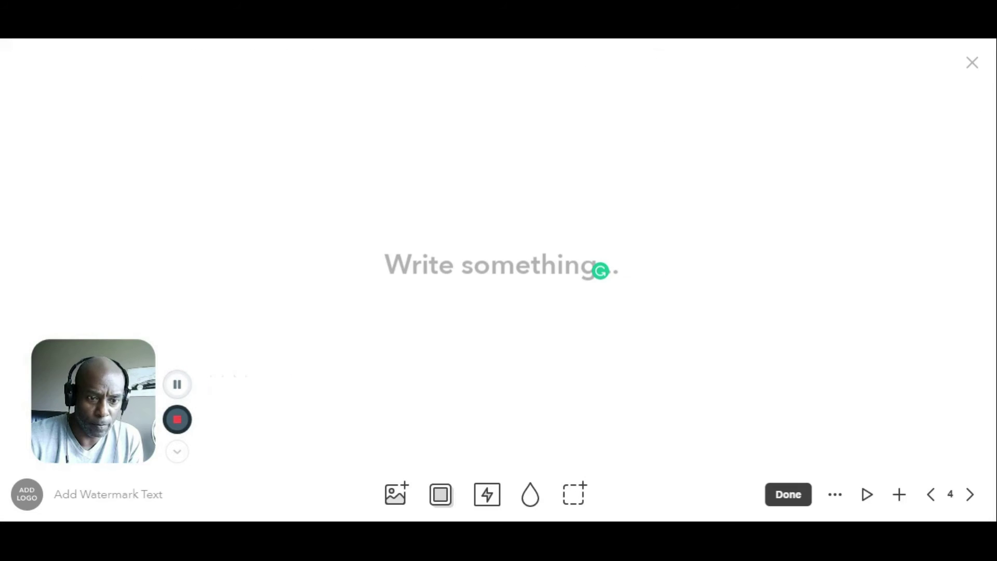
# Enter "Just start typing and you can easily insert images and format your text" on blank slide 4.
pyautogui.write('Just')
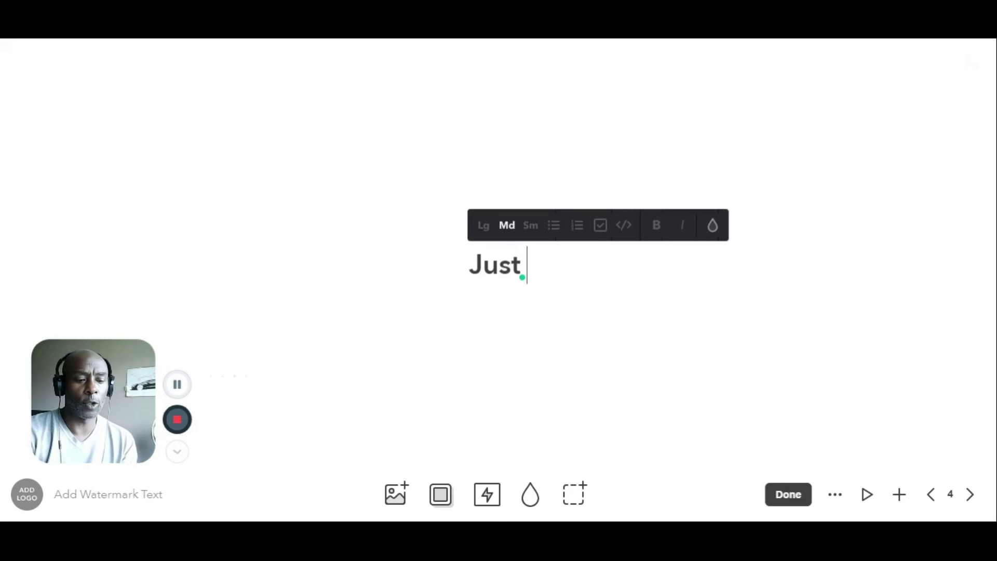
pyautogui.write(' start typ')
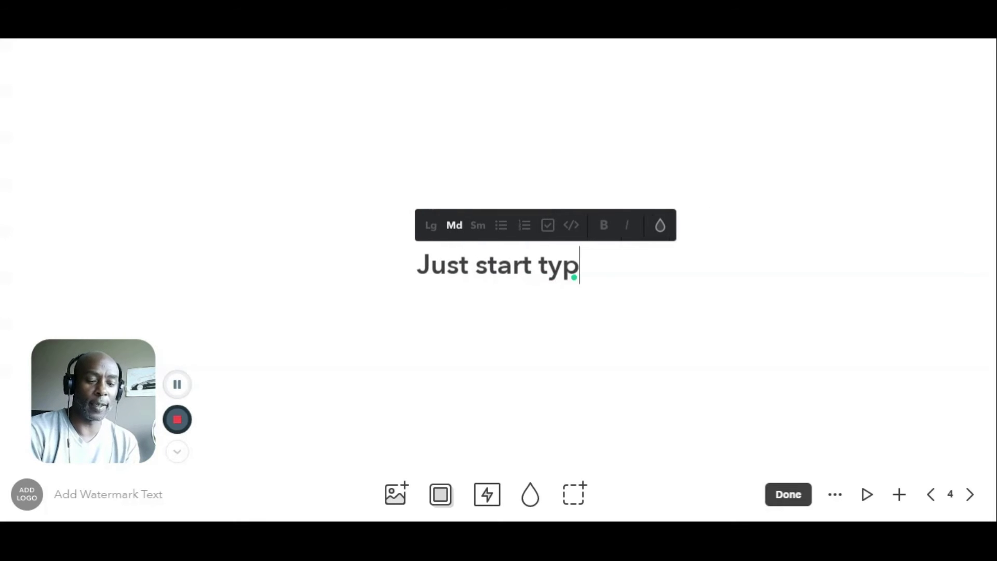
pyautogui.write('ing and you ca')
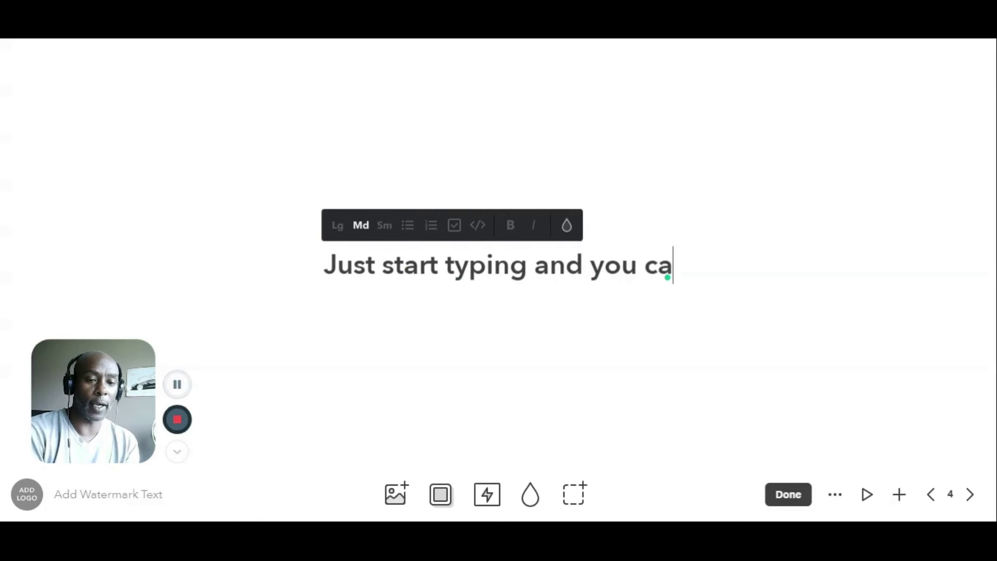
pyautogui.write('n easily')
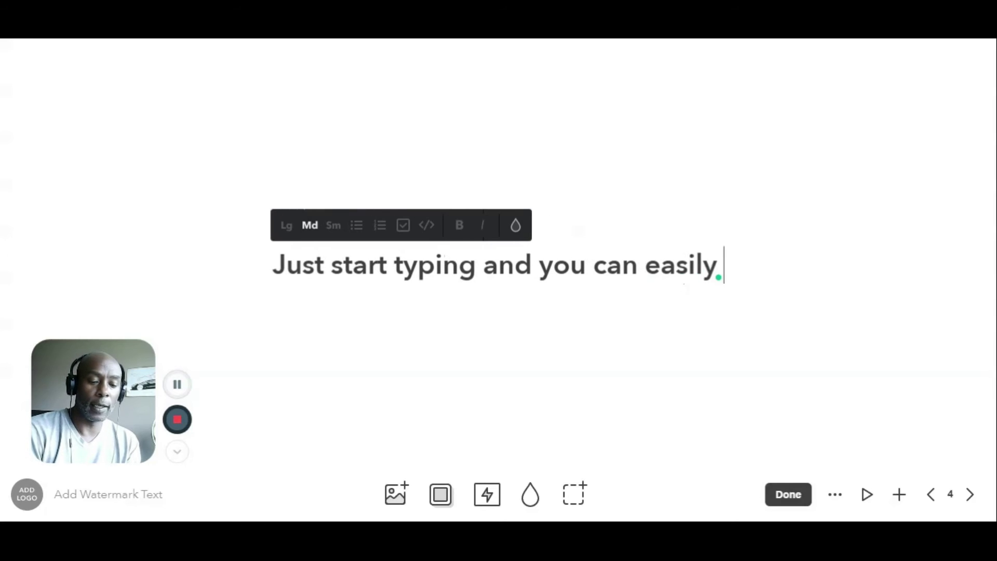
pyautogui.write(' insert aim')
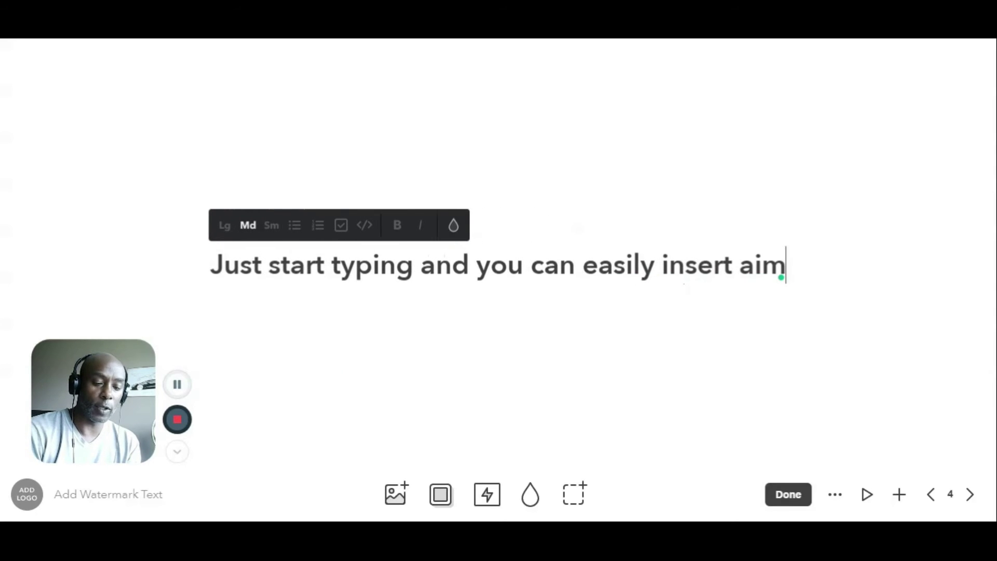
pyautogui.press('BackSpace')
pyautogui.press('BackSpace')
pyautogui.press('BackSpace')
pyautogui.write('i')
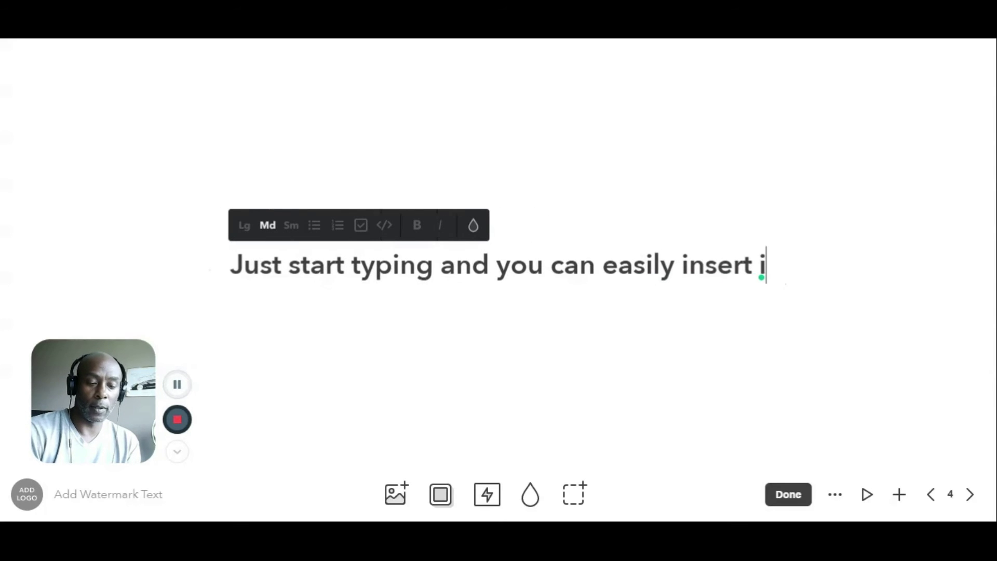
pyautogui.write('mages and of')
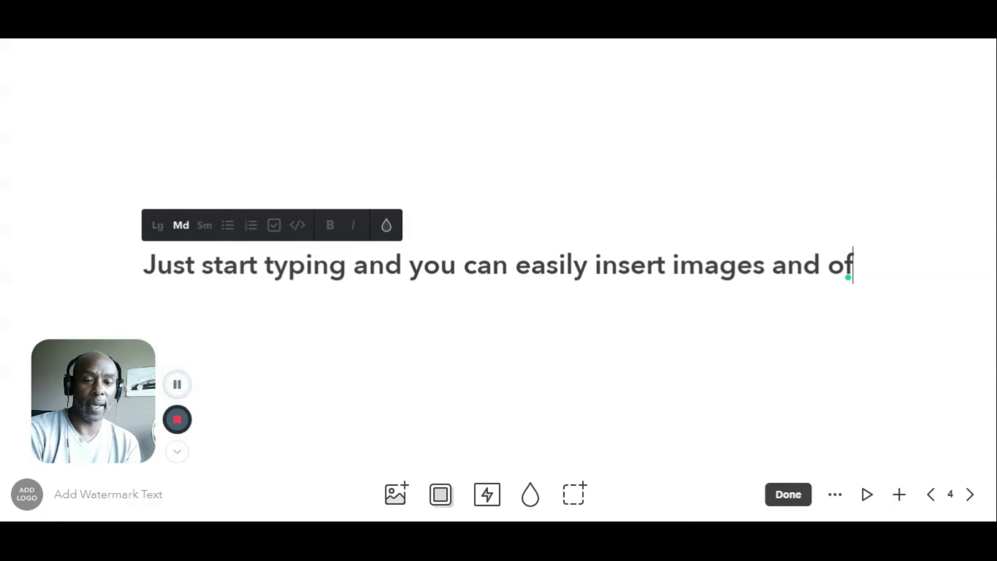
pyautogui.press('BackSpace')
pyautogui.press('BackSpace')
pyautogui.write('form')
pyautogui.press('BackSpace')
pyautogui.press('BackSpace')
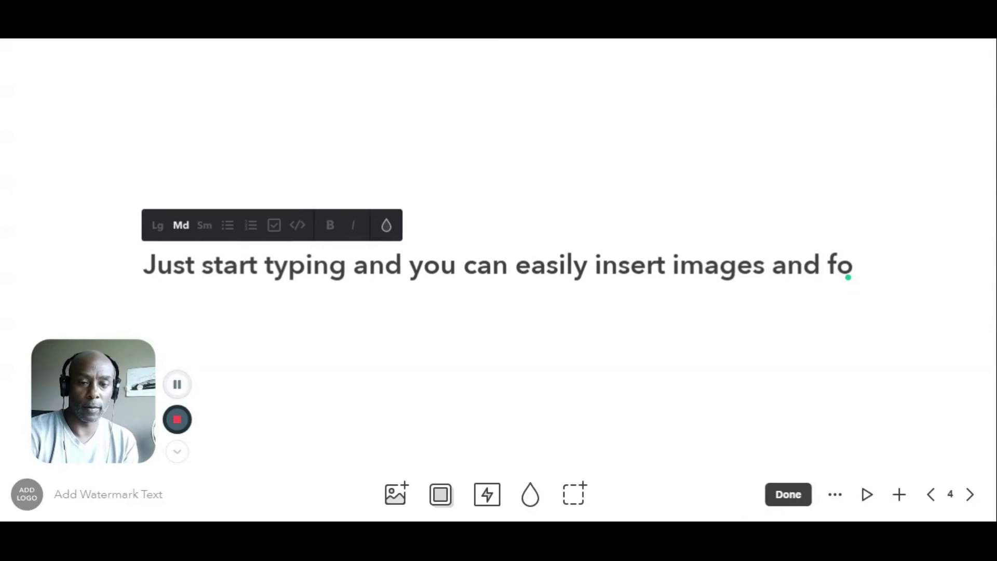
pyautogui.press('BackSpace')
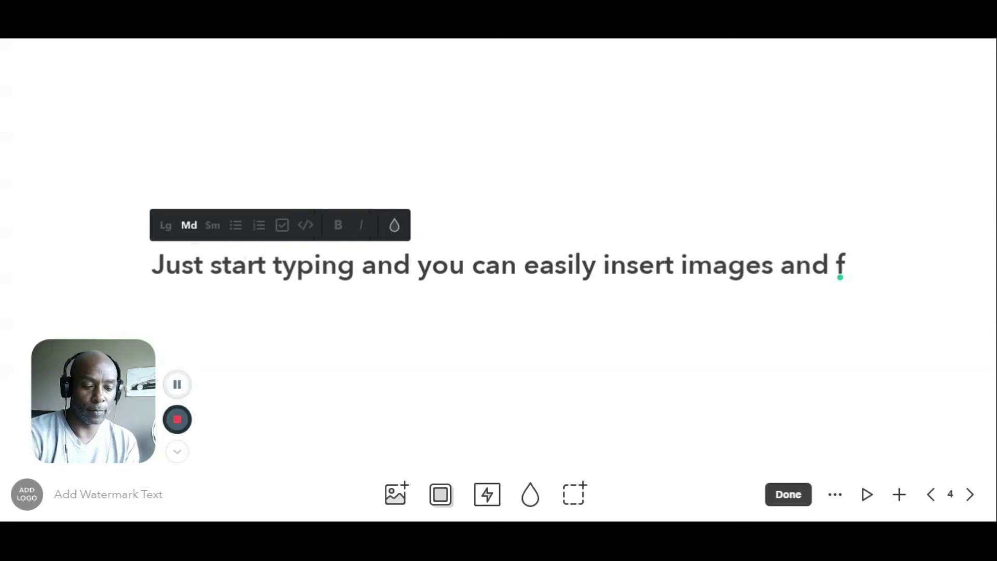
pyautogui.write('ormat your text')
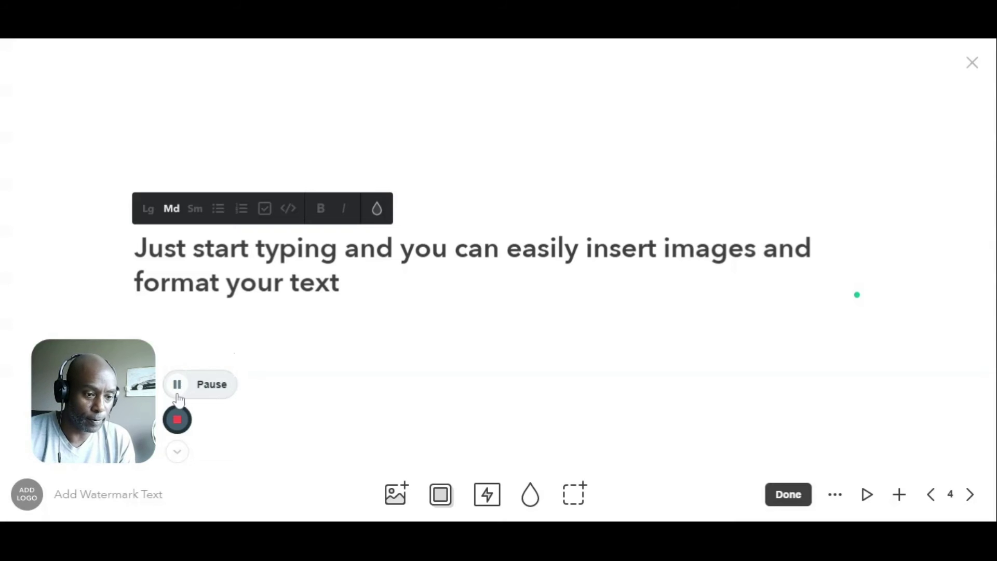
# Try the small size on the slide 4 sentence, set it to large and make the whole sentence italic.
pyautogui.click(195, 209)
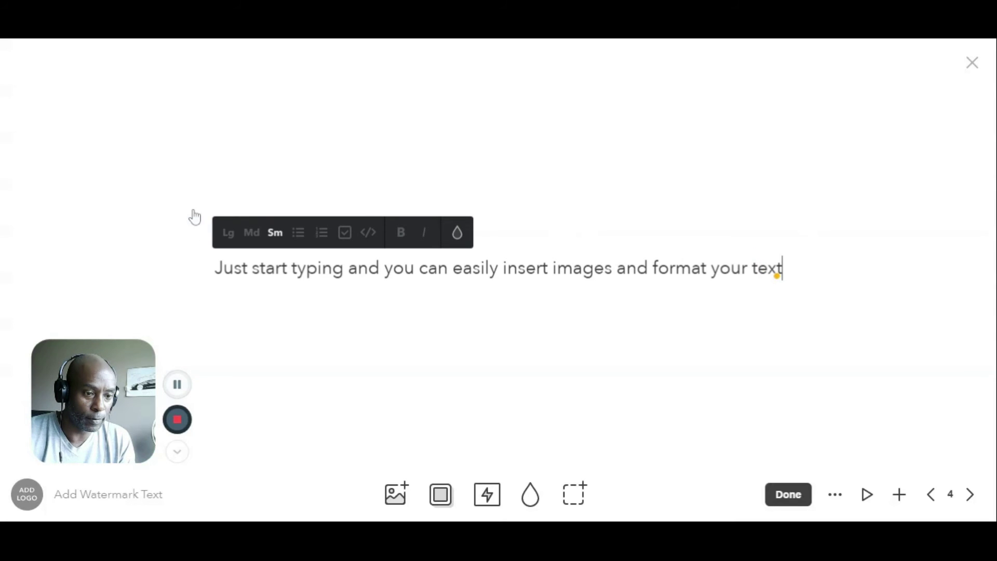
pyautogui.click(229, 239)
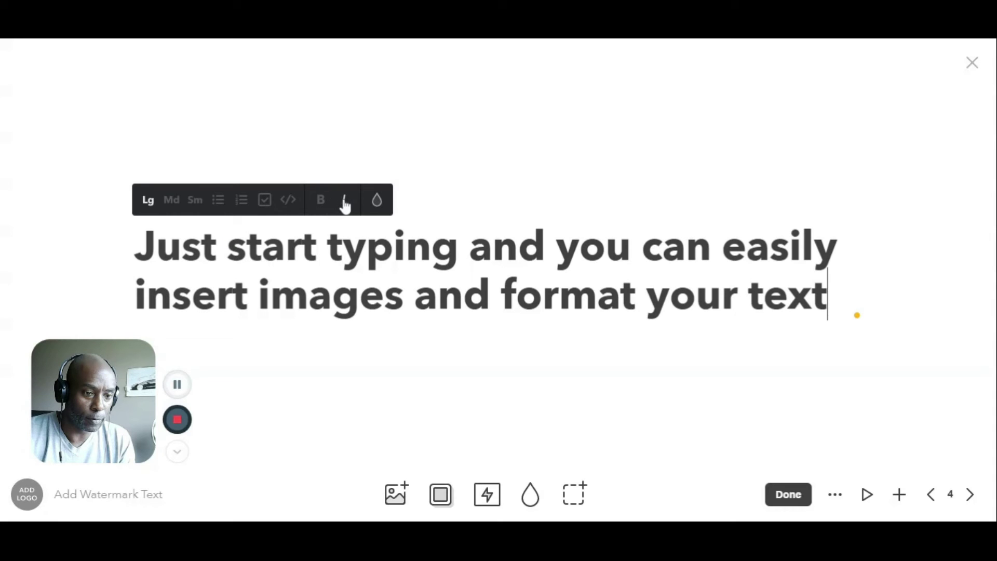
pyautogui.moveTo(156, 247); pyautogui.dragTo(332, 296)
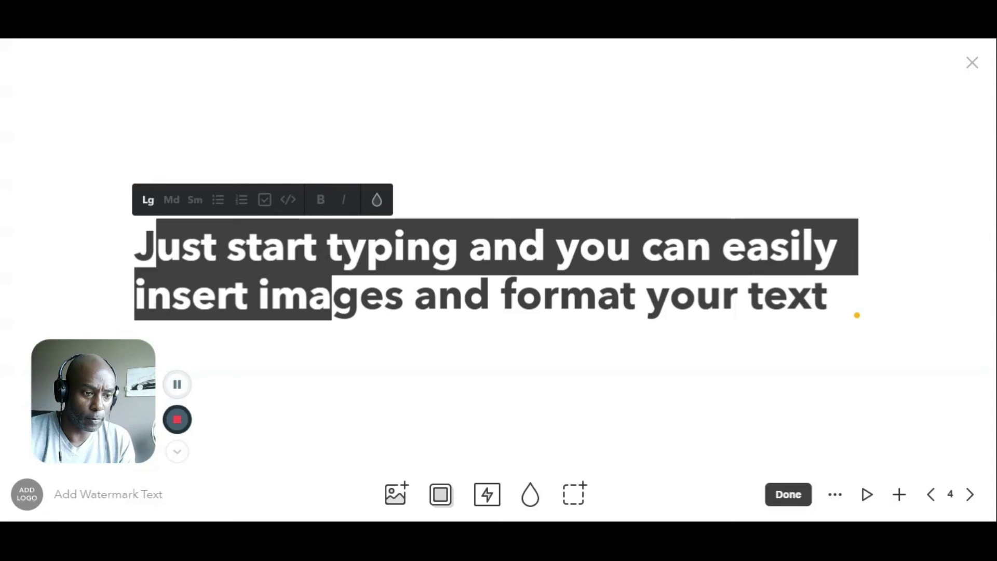
pyautogui.moveTo(135, 246); pyautogui.dragTo(930, 300)
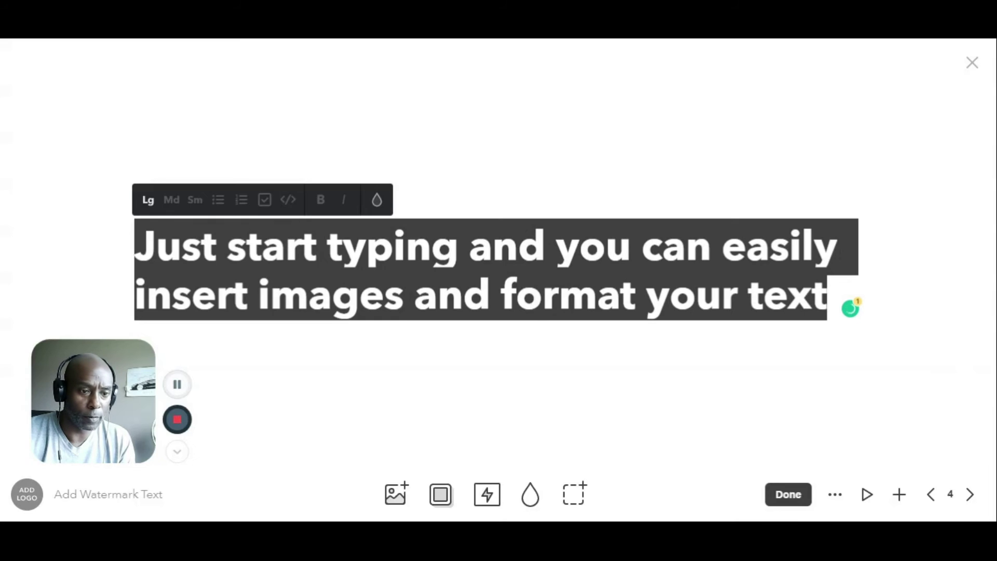
pyautogui.click(344, 202)
pyautogui.click(620, 294)
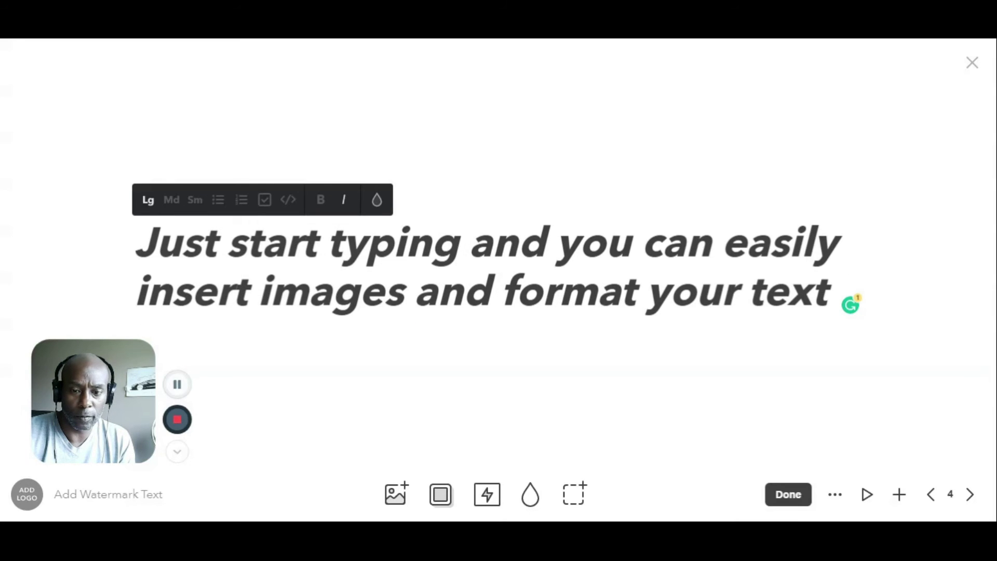
pyautogui.press('Return')
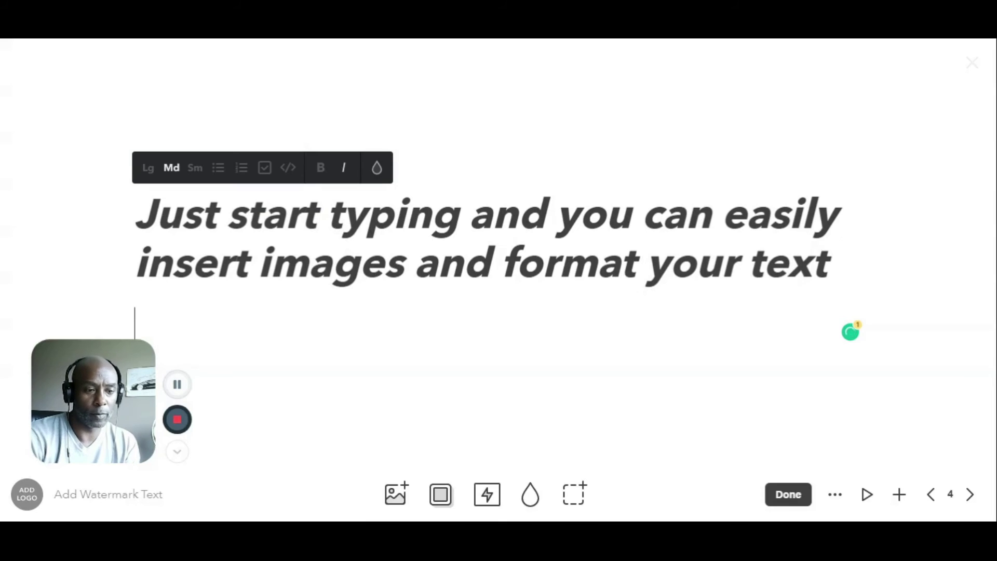
pyautogui.write('The fint wi')
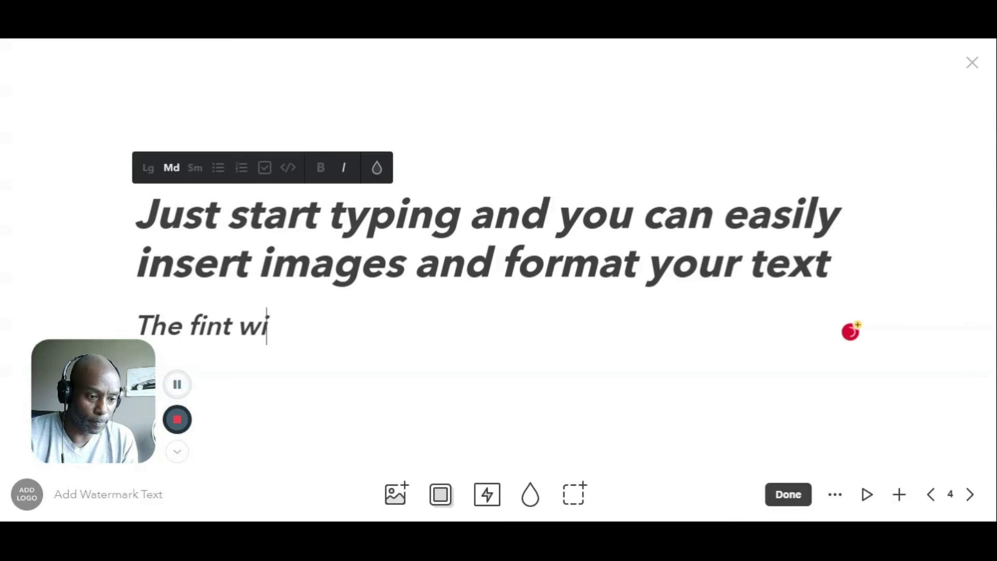
pyautogui.press('BackSpace')
pyautogui.press('BackSpace')
pyautogui.press('BackSpace')
pyautogui.press('BackSpace')
pyautogui.press('BackSpace')
pyautogui.press('BackSpace')
pyautogui.press('BackSpace')
pyautogui.press('BackSpace')
pyautogui.press('BackSpace')
pyautogui.press('BackSpace')
pyautogui.press('BackSpace')
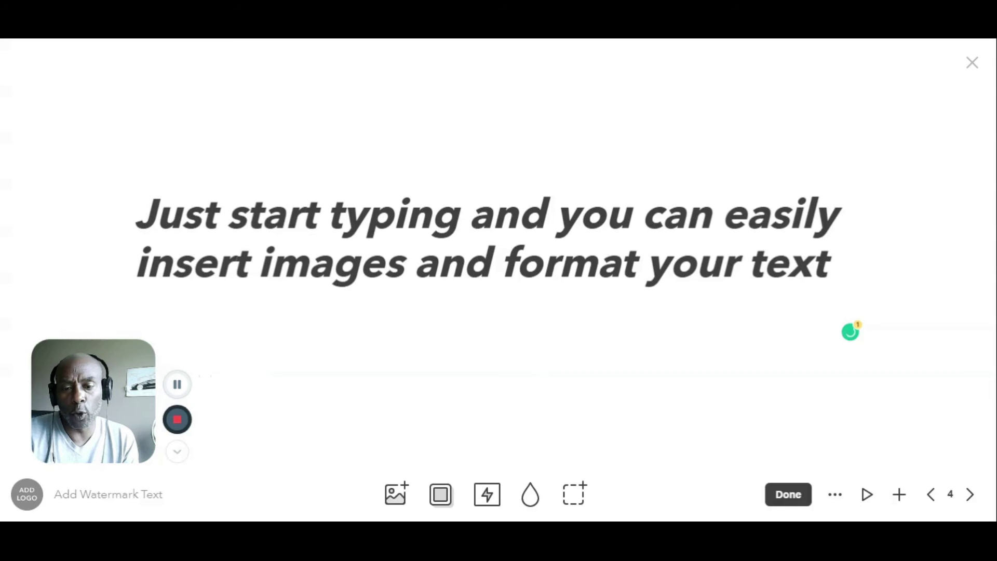
pyautogui.press('BackSpace')
# Add the line "the font will resize" below the large italic sentence on slide 4.
pyautogui.press('Return')
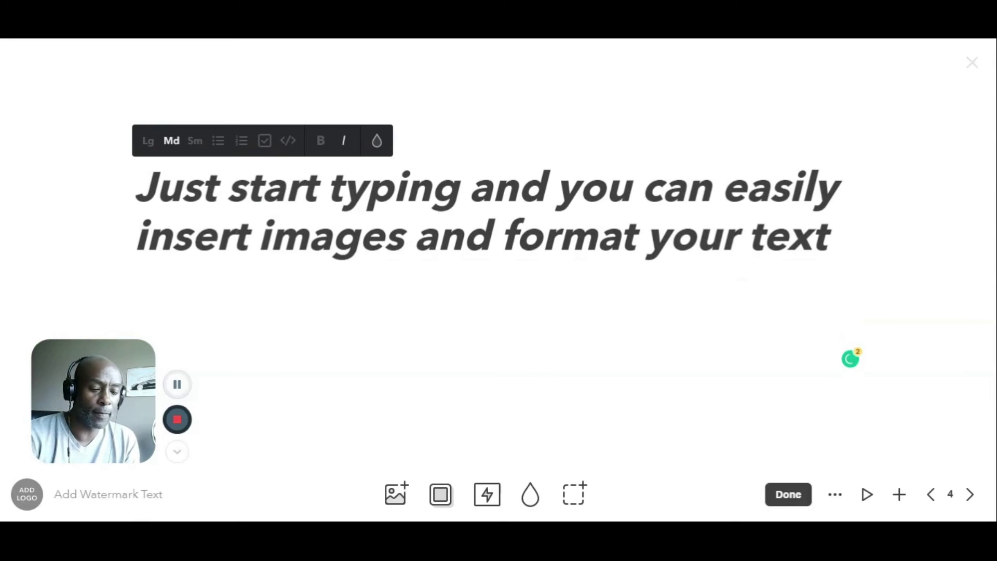
pyautogui.write('the fionf')
pyautogui.press('BackSpace')
pyautogui.press('BackSpace')
pyautogui.press('BackSpace')
pyautogui.press('BackSpace')
pyautogui.write('ont will resi')
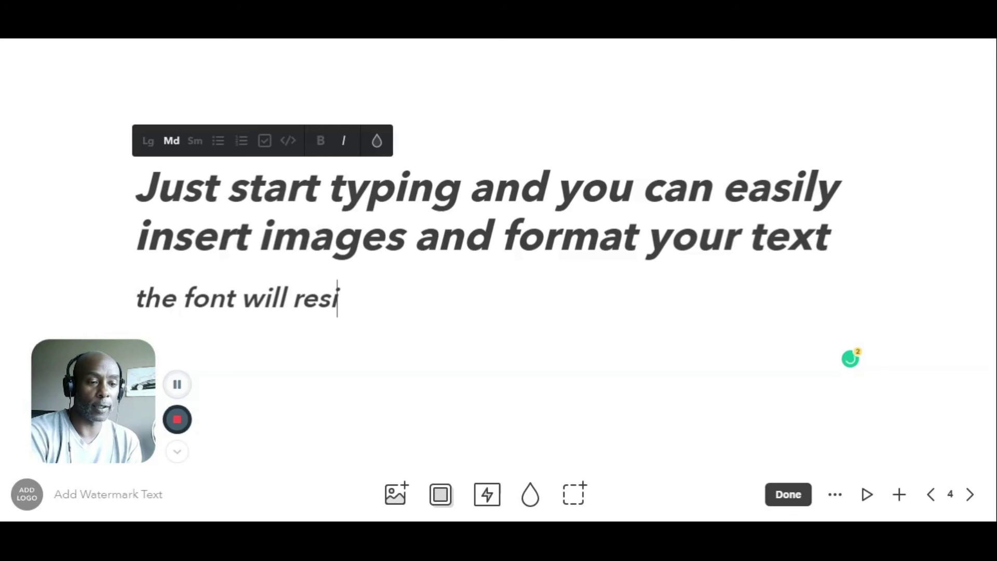
pyautogui.write('ze')
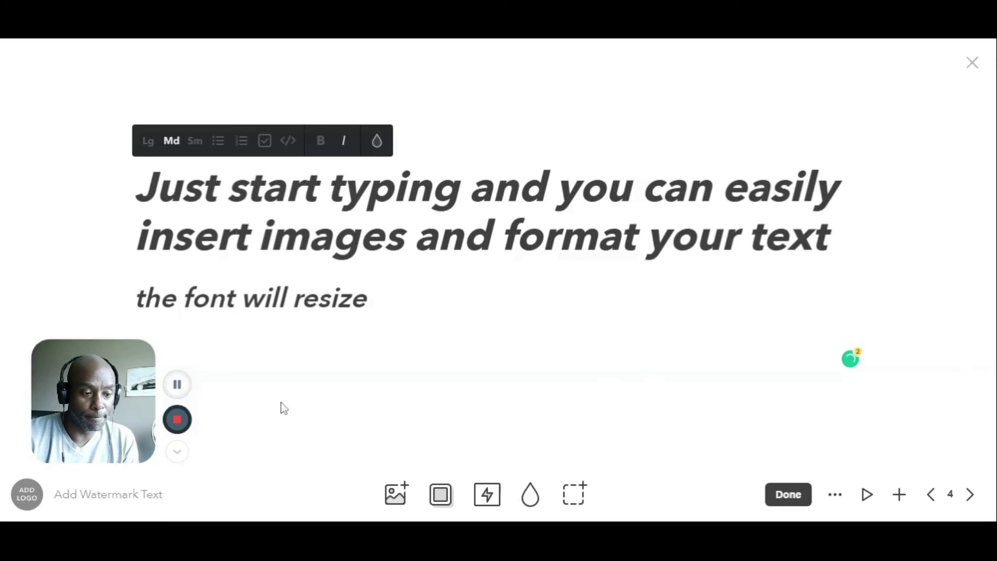
pyautogui.click(177, 385)
pyautogui.click(178, 386)
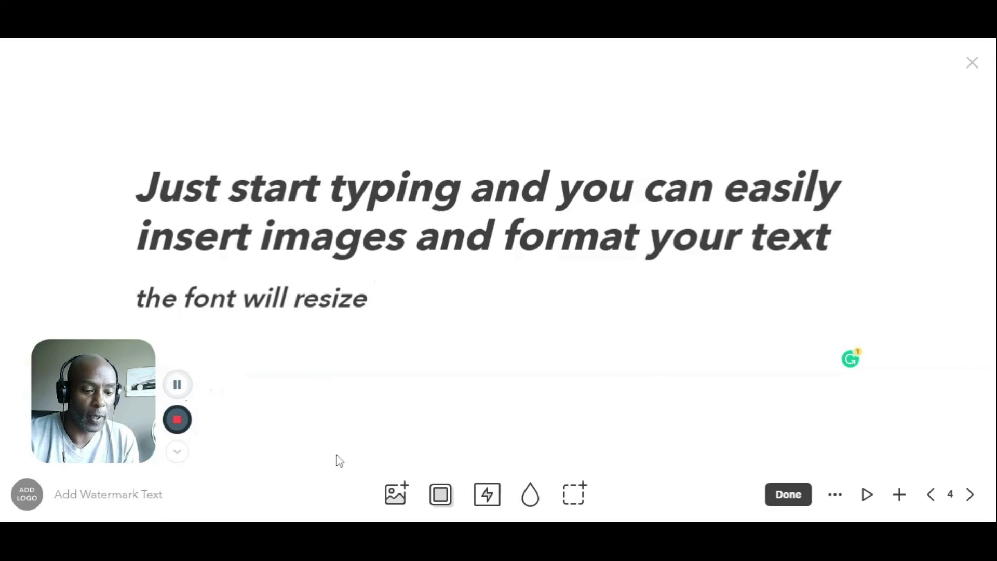
# Open the Unsplash image finder for the italic text slide and search for "resize".
pyautogui.click(396, 495)
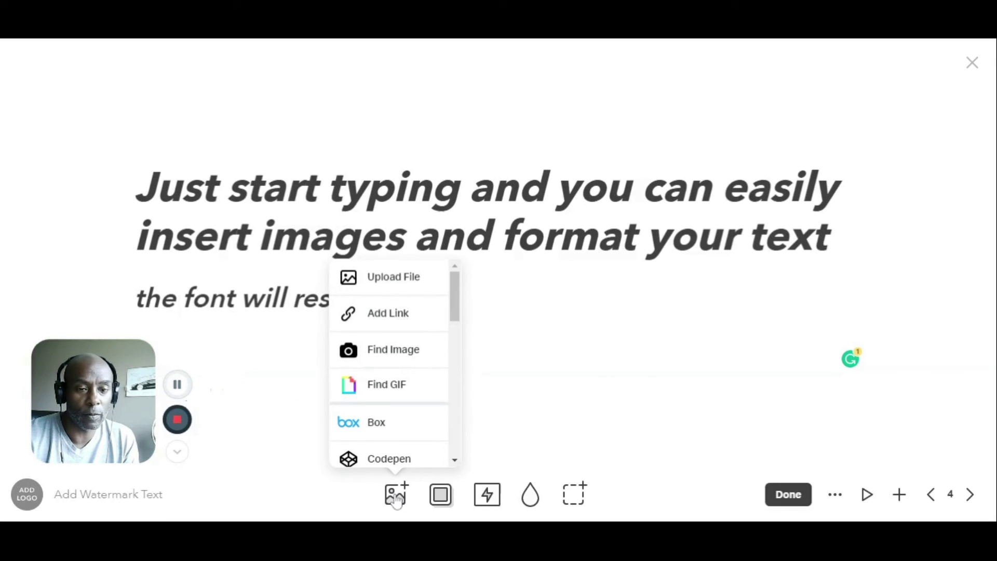
pyautogui.click(390, 358)
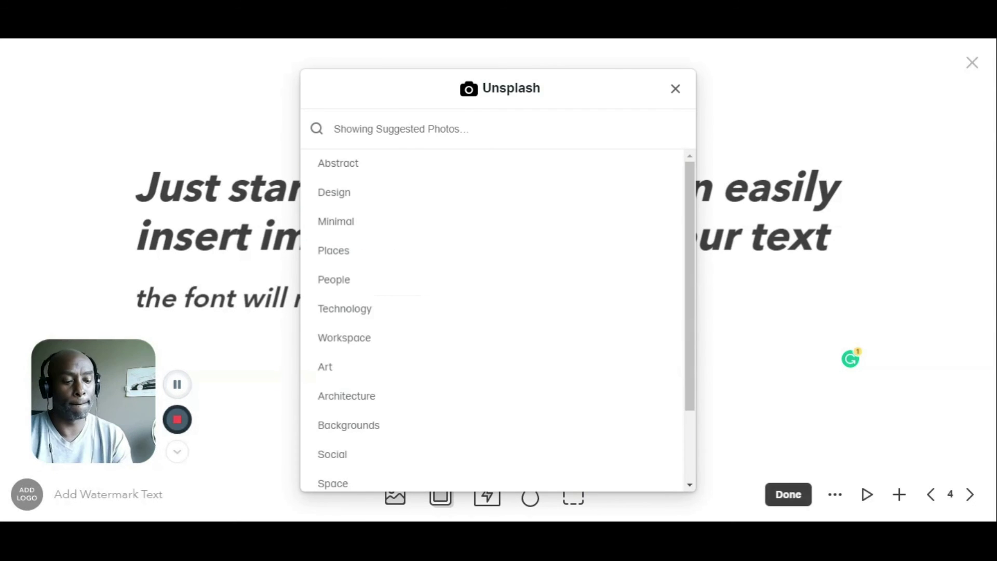
pyautogui.write('resize')
pyautogui.press('Return')
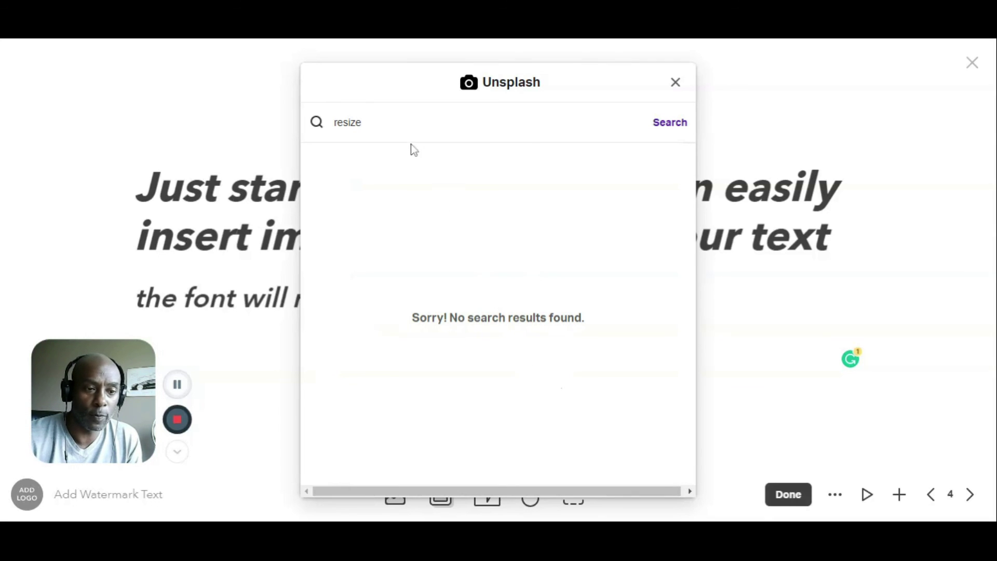
# Clear the image search, choose the suggested Design category and insert the white desk photo with computer and laptop.
pyautogui.doubleClick(378, 123)
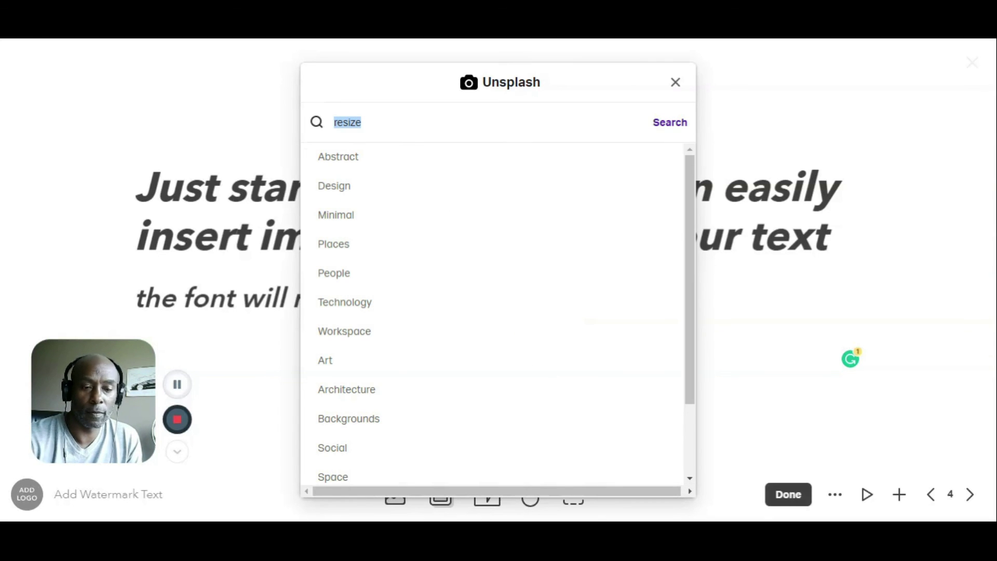
pyautogui.press('BackSpace')
pyautogui.click(350, 194)
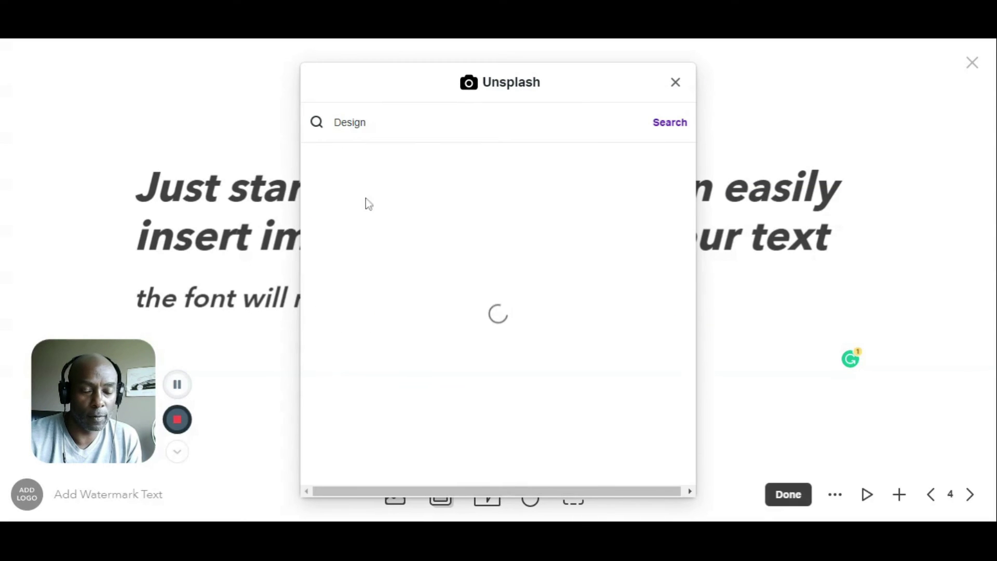
pyautogui.click(512, 281)
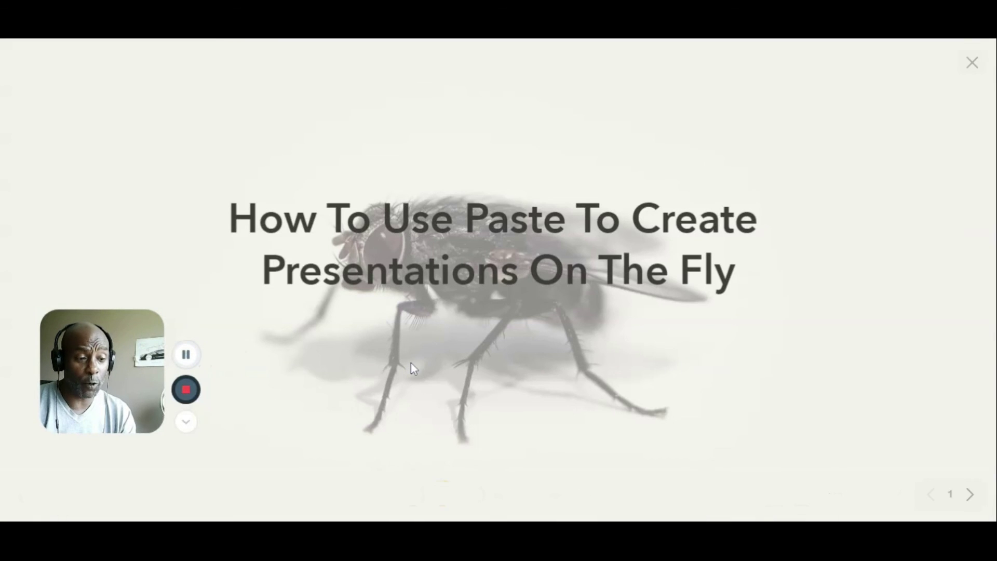
# Review the finished deck slide by slide from the fly title slide to blank slide 8, and return to slide 7.
pyautogui.moveTo(941, 477)
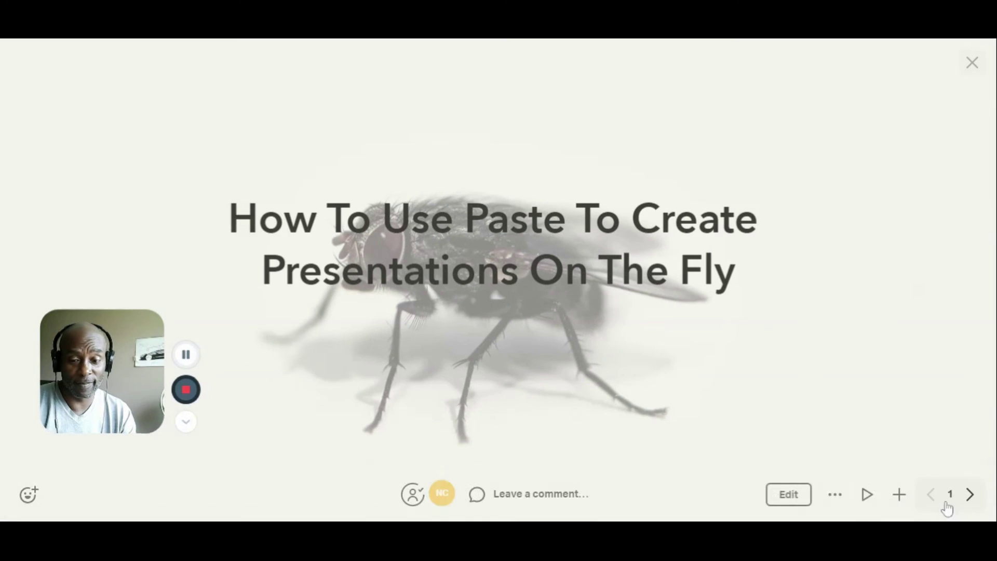
pyautogui.click(971, 502)
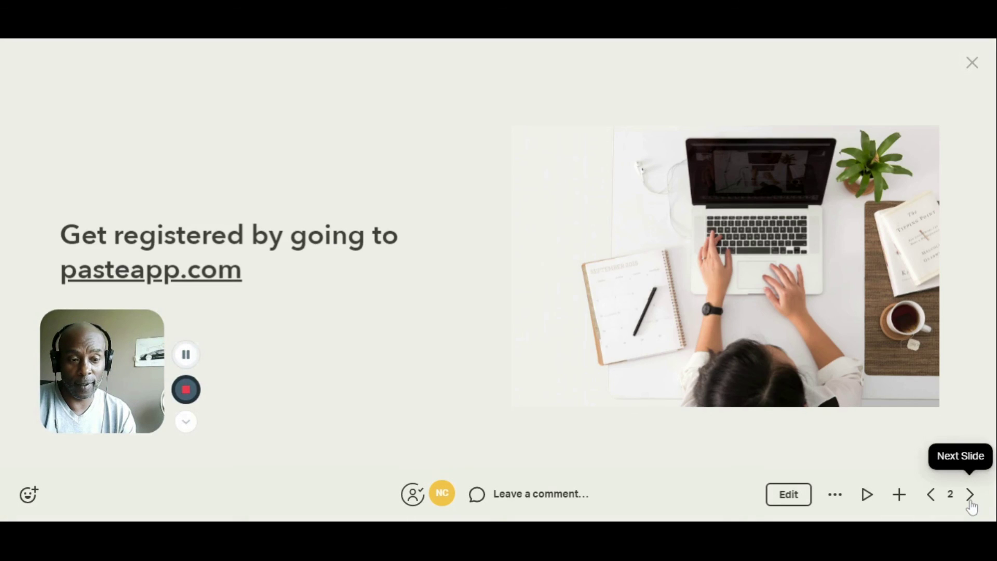
pyautogui.click(971, 503)
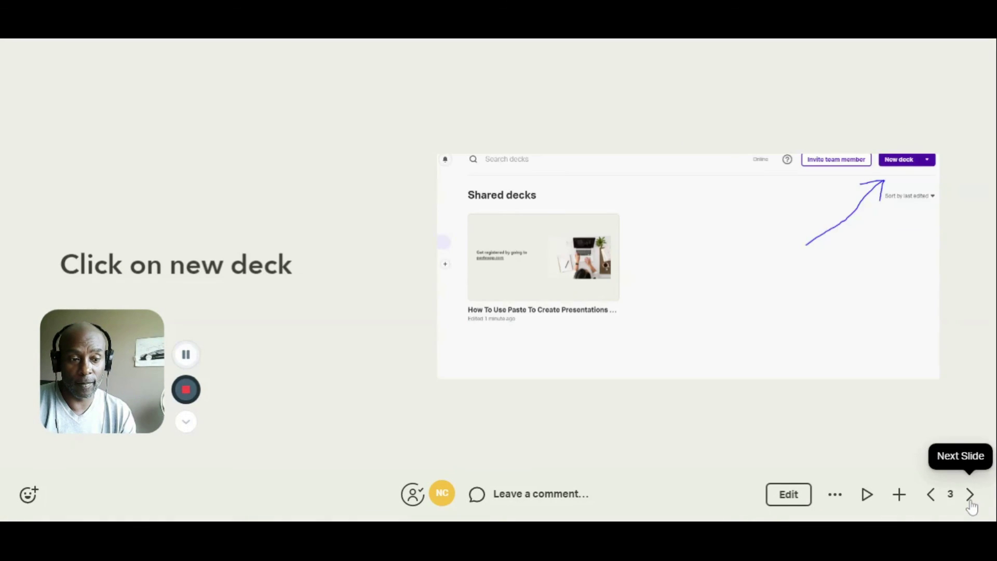
pyautogui.click(971, 503)
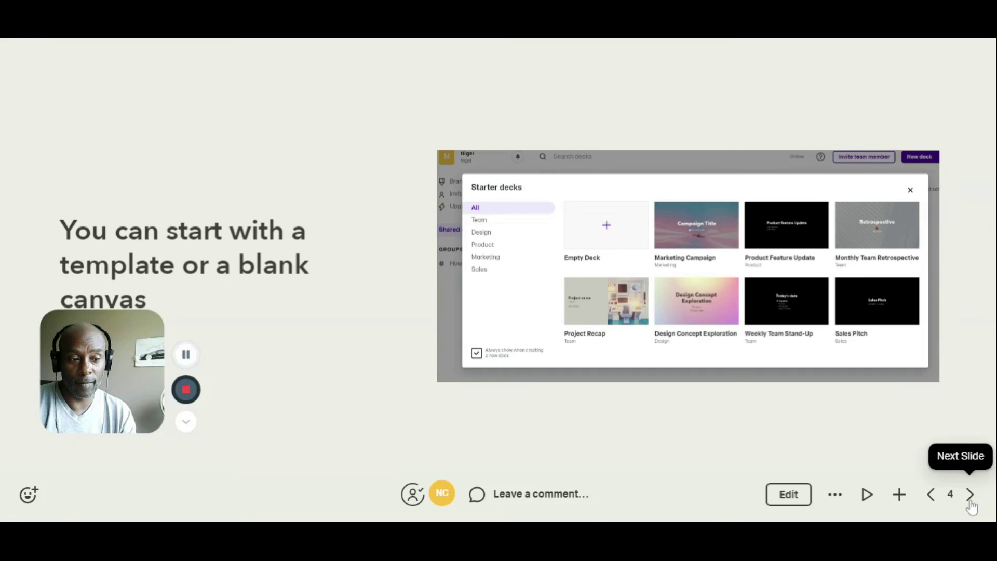
pyautogui.click(970, 503)
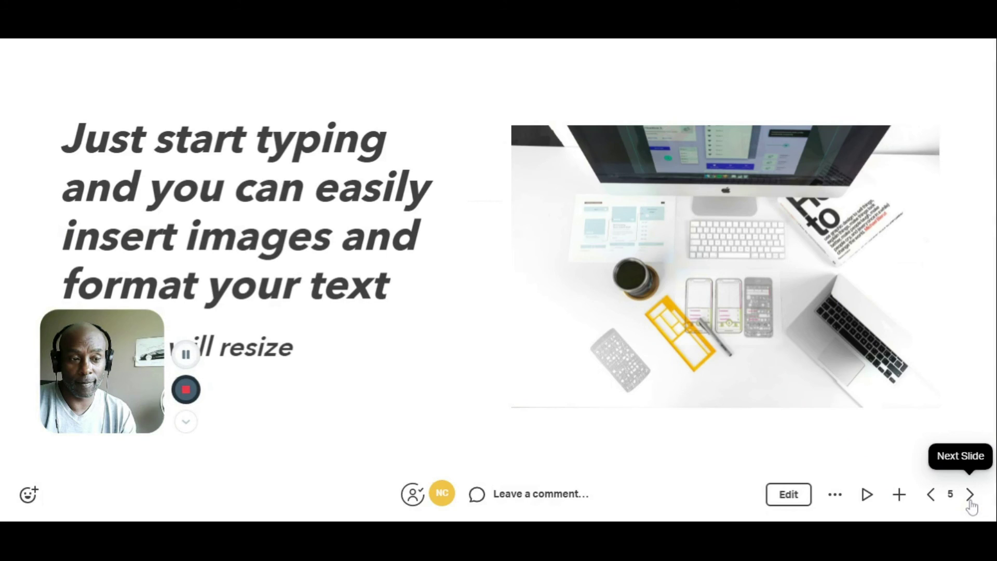
pyautogui.click(971, 503)
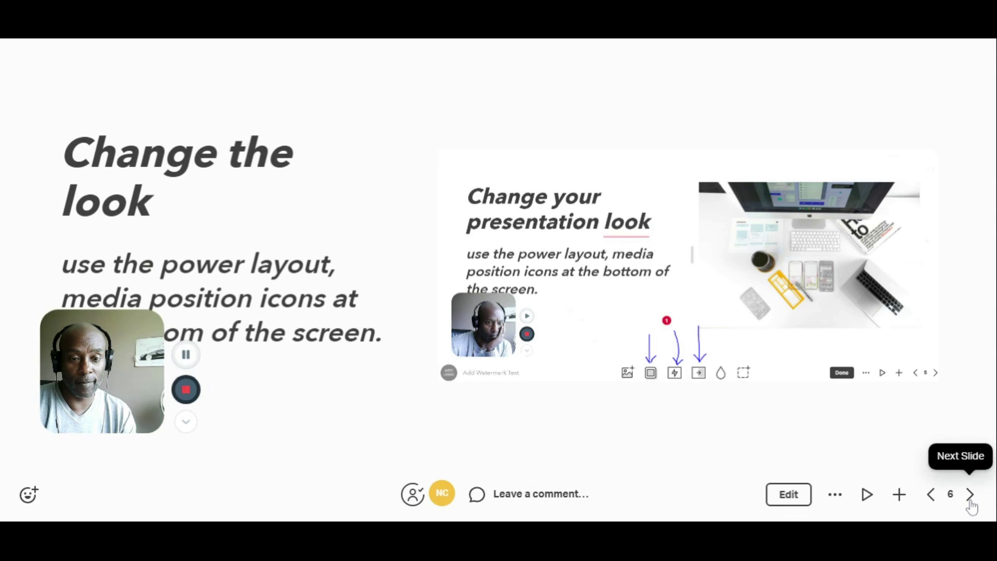
pyautogui.click(970, 503)
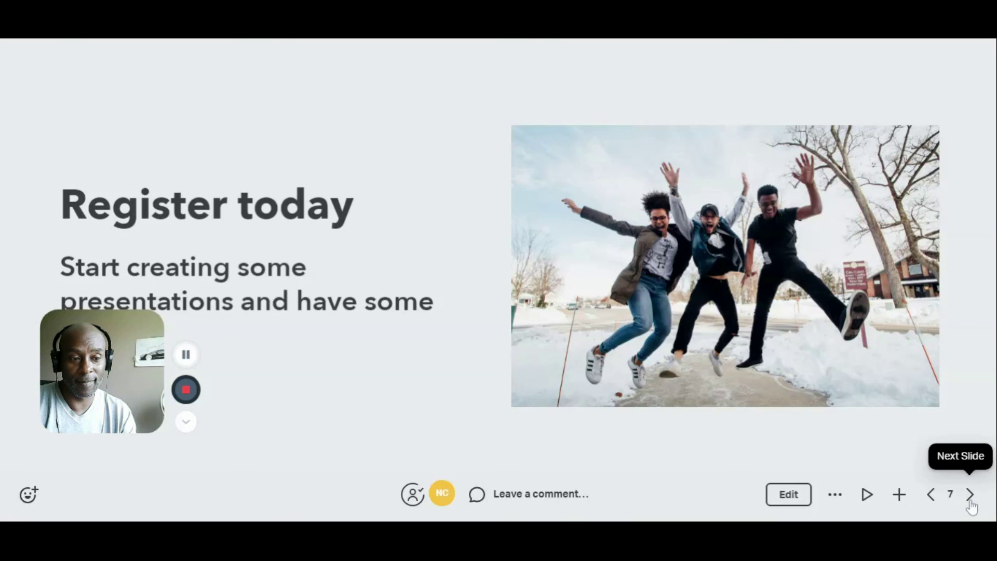
pyautogui.click(971, 503)
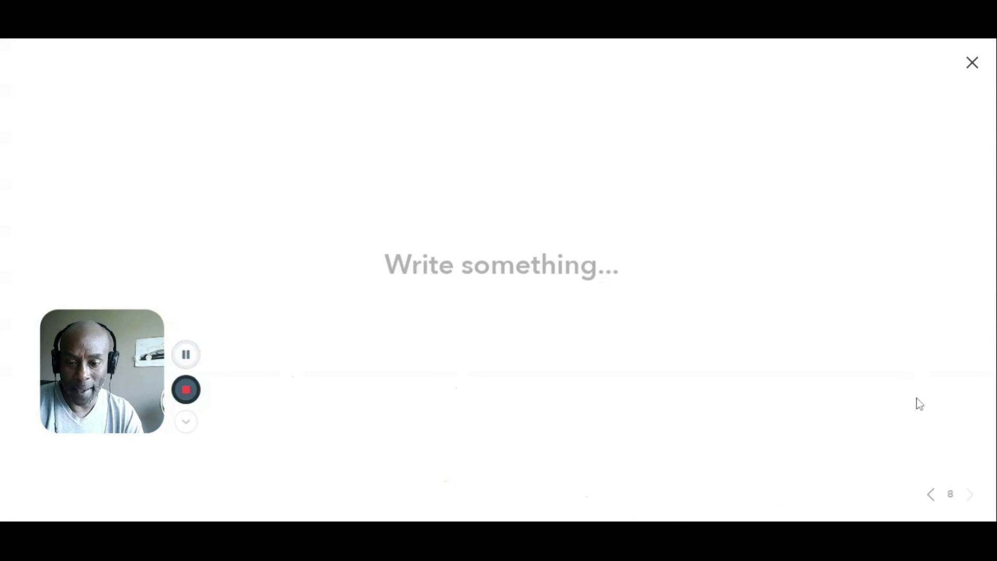
pyautogui.click(928, 501)
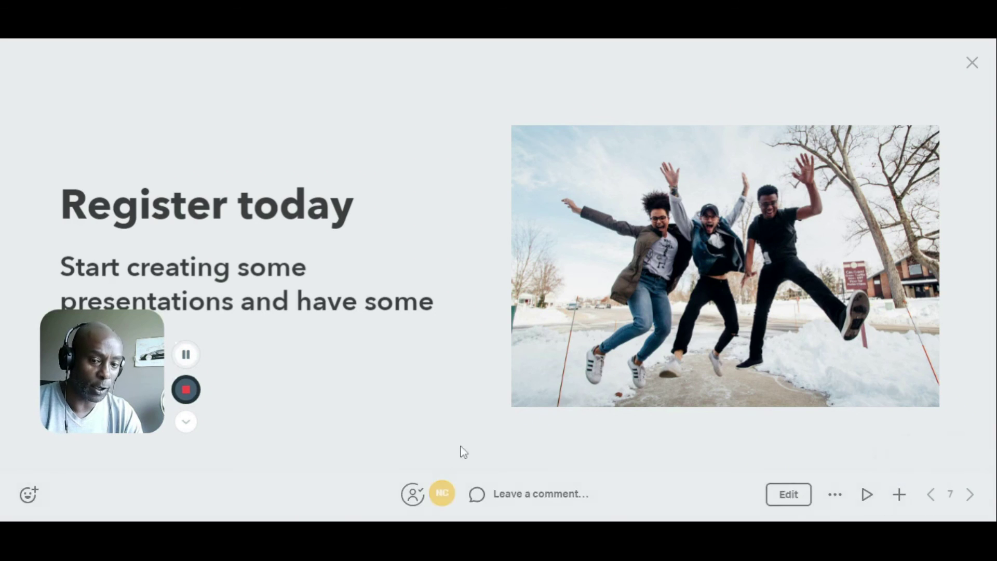